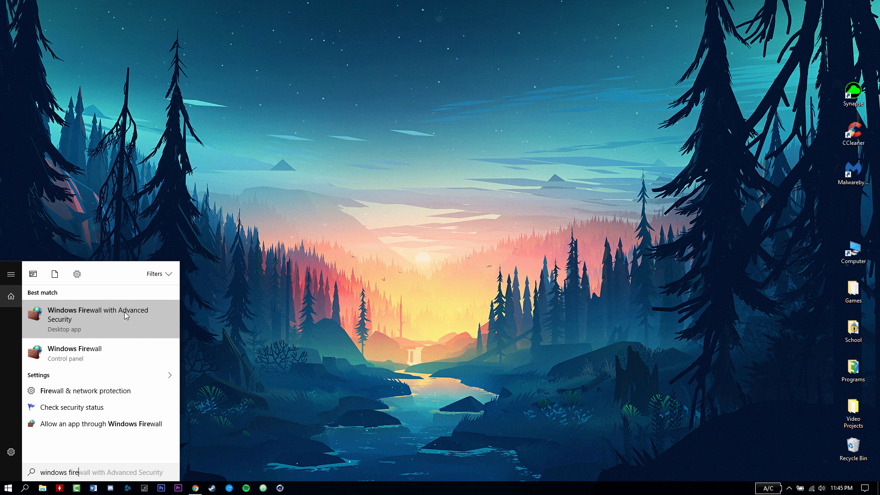
- Open the Windows Firewall control panel page from the Start search and position its window
{"action": "left_click", "coordinate": [87, 357]}
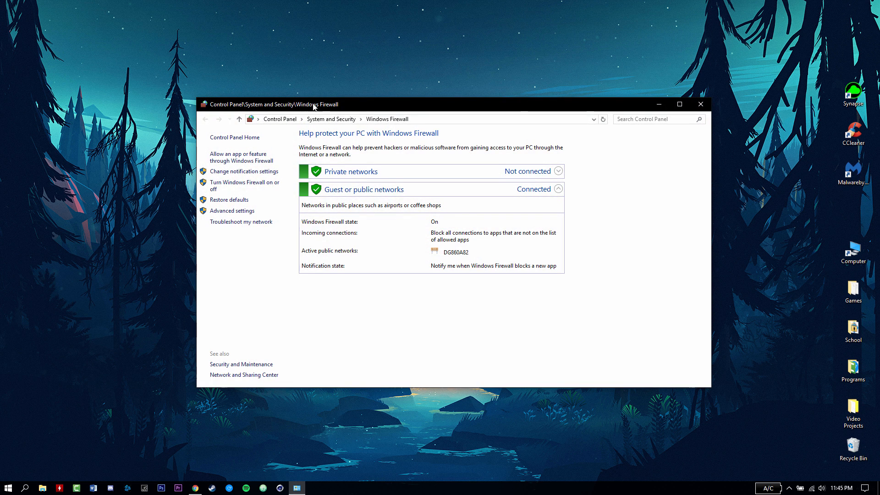
{"action": "left_click_drag", "start_coordinate": [372, 108], "coordinate": [366, 124]}
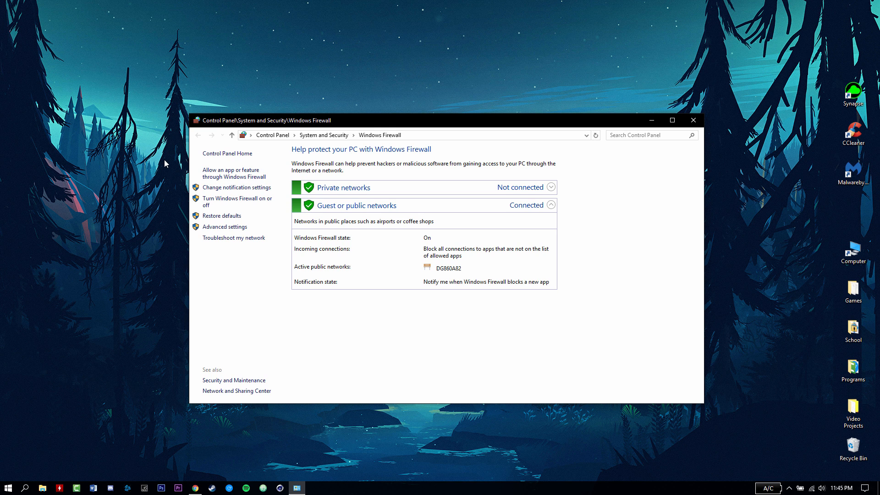
- Open Advanced settings, list the Inbound Rules, and launch the New Inbound Rule wizard
{"action": "left_click", "coordinate": [226, 227]}
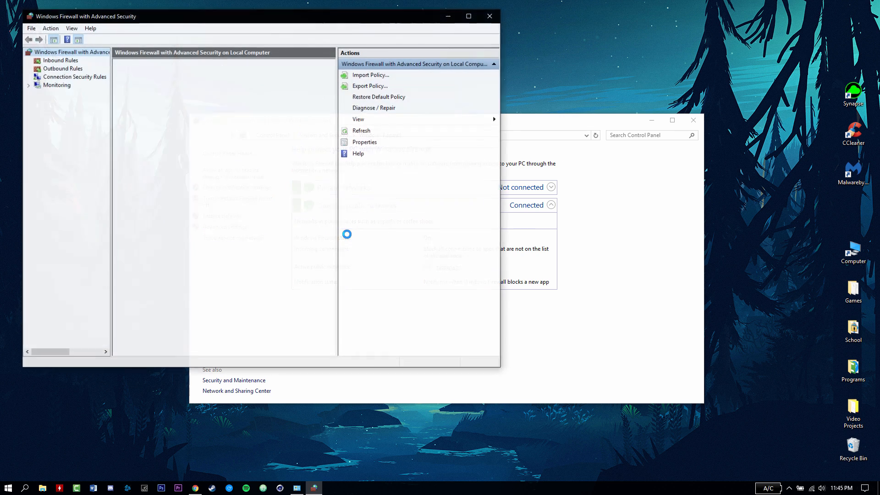
{"action": "left_click_drag", "start_coordinate": [260, 18], "coordinate": [409, 76]}
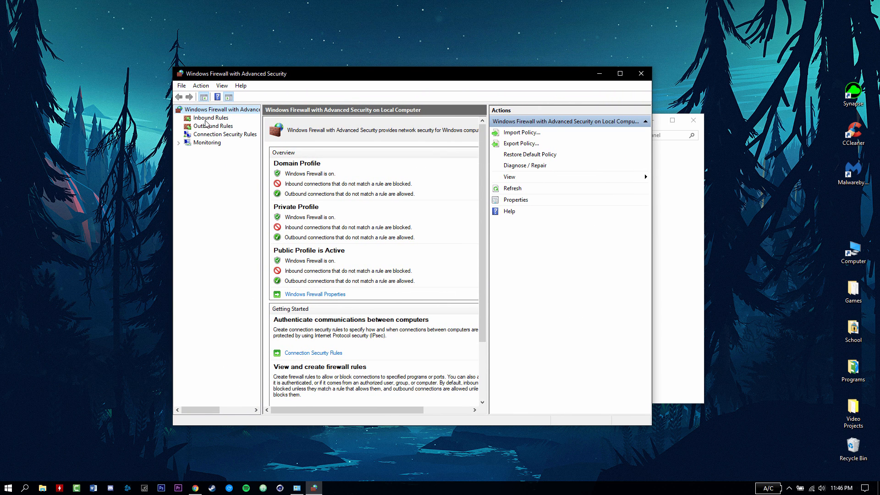
{"action": "left_click", "coordinate": [200, 119]}
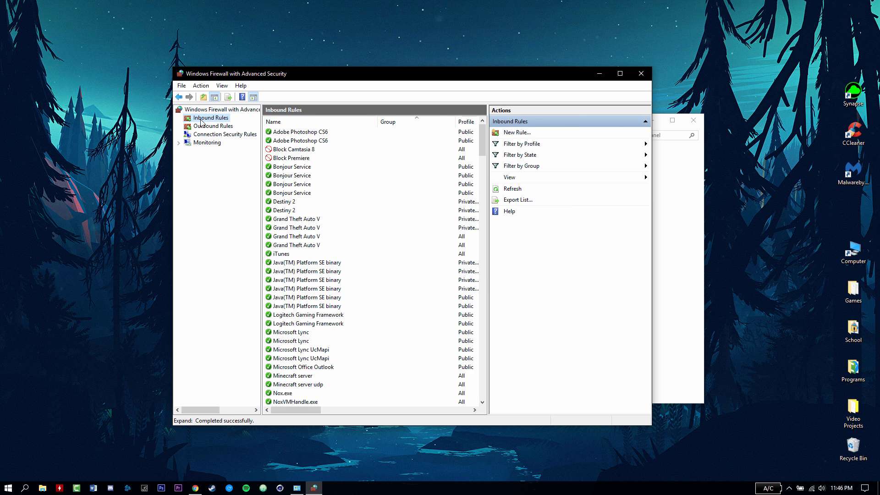
{"action": "left_click", "coordinate": [507, 134]}
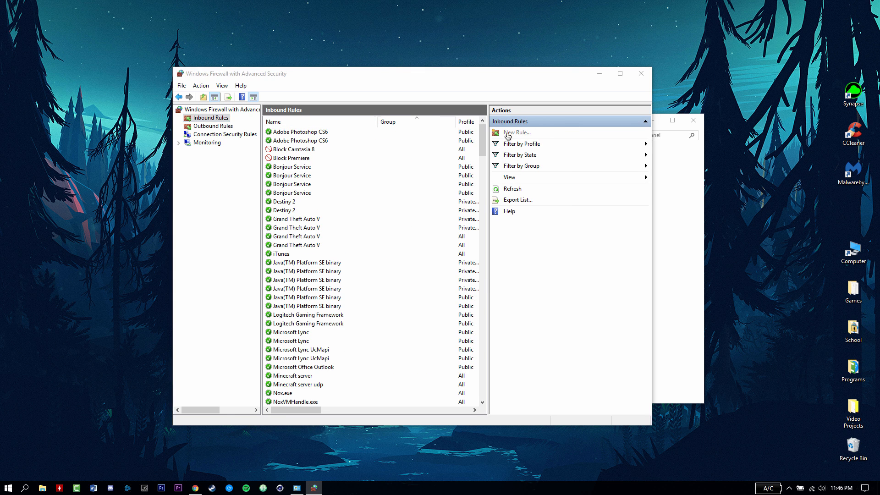
{"action": "left_click_drag", "start_coordinate": [232, 74], "coordinate": [262, 98]}
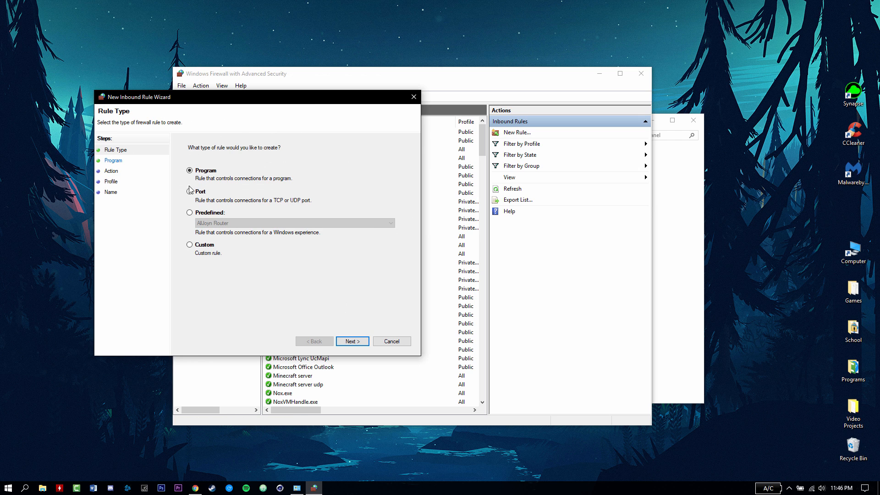
- Set up a TCP port rule for port 255 that allows the connection on all profiles
{"action": "left_click", "coordinate": [190, 191]}
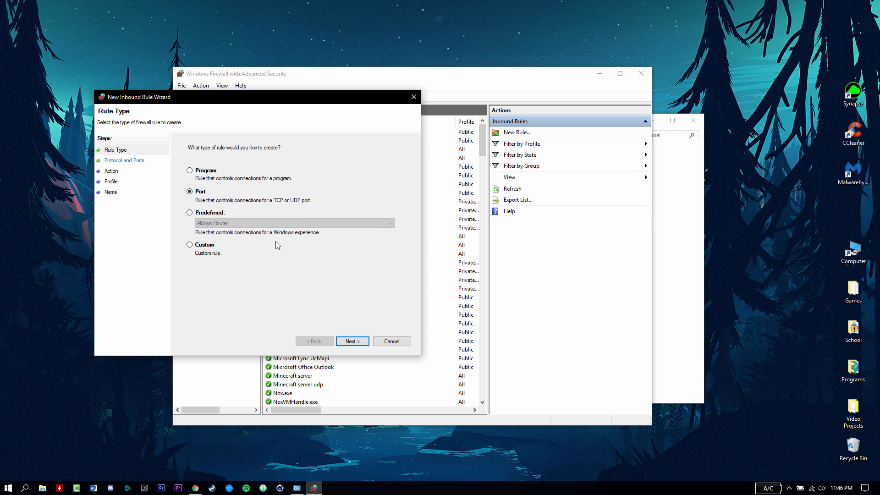
{"action": "left_click", "coordinate": [351, 341]}
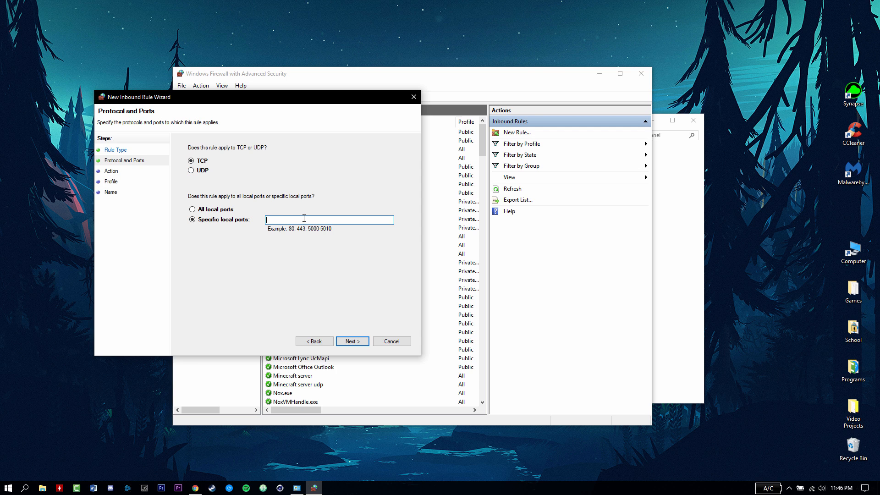
{"action": "type", "text": "25565"}
{"action": "left_click", "coordinate": [358, 341]}
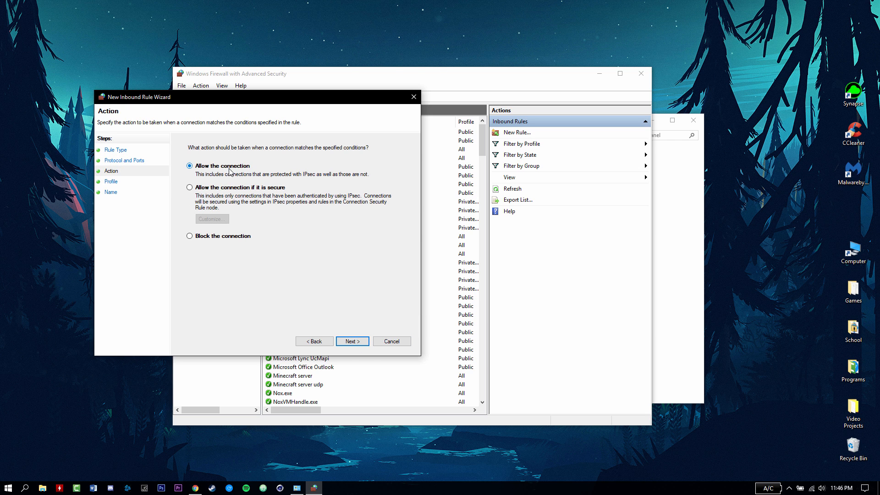
{"action": "left_click", "coordinate": [353, 342]}
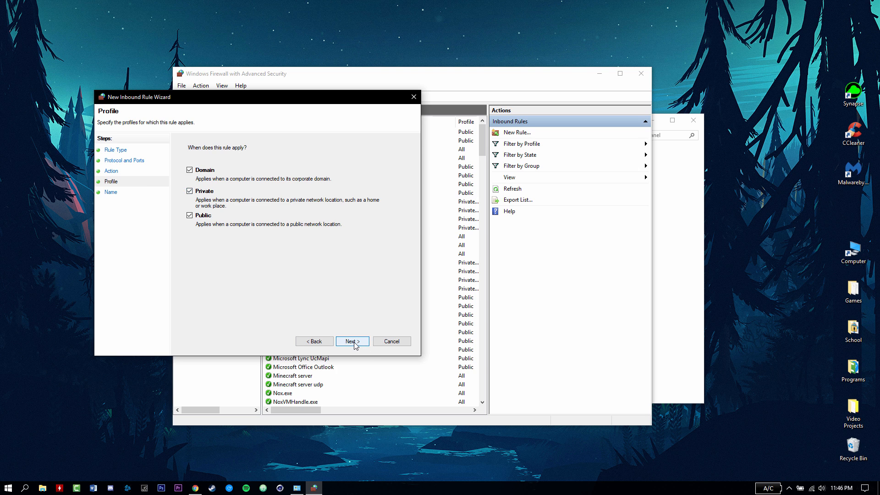
{"action": "left_click", "coordinate": [352, 341]}
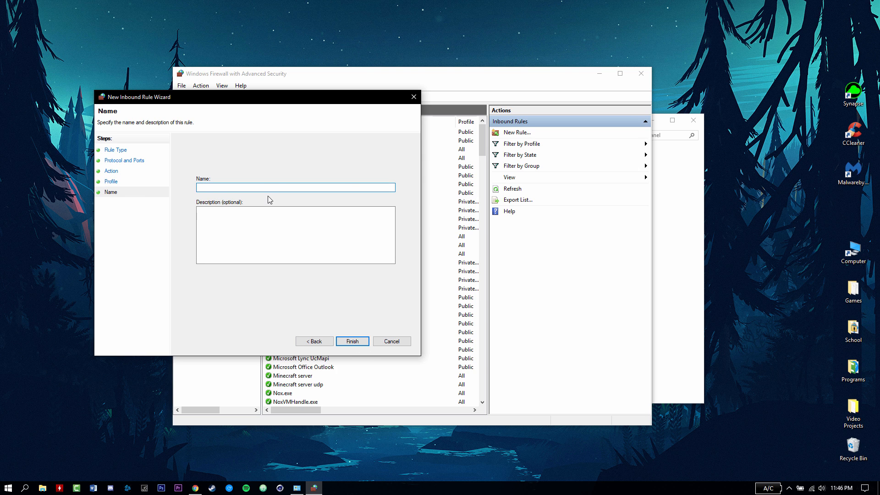
- Name the rule 'SPONGE MC SERVER TCP' and finish the wizard
{"action": "type", "text": "SPONGE MC SERVER TCP"}
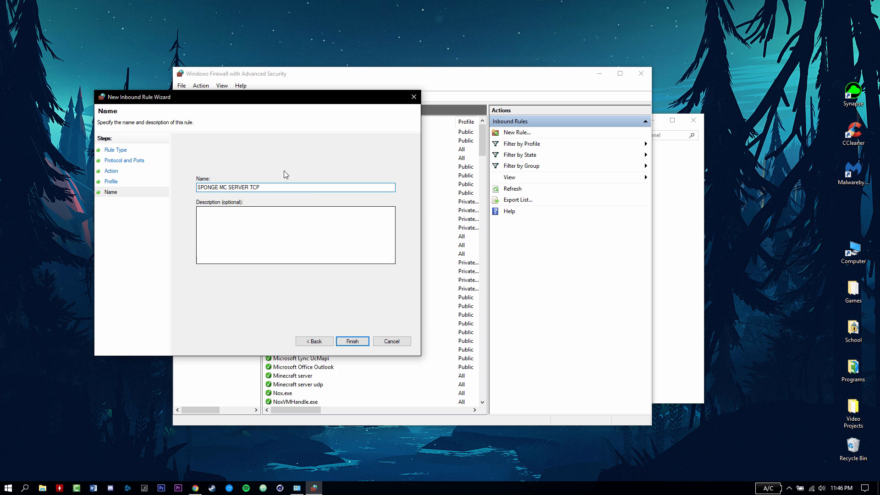
{"action": "double_click", "coordinate": [253, 188]}
{"action": "left_click_drag", "start_coordinate": [264, 188], "coordinate": [251, 189]}
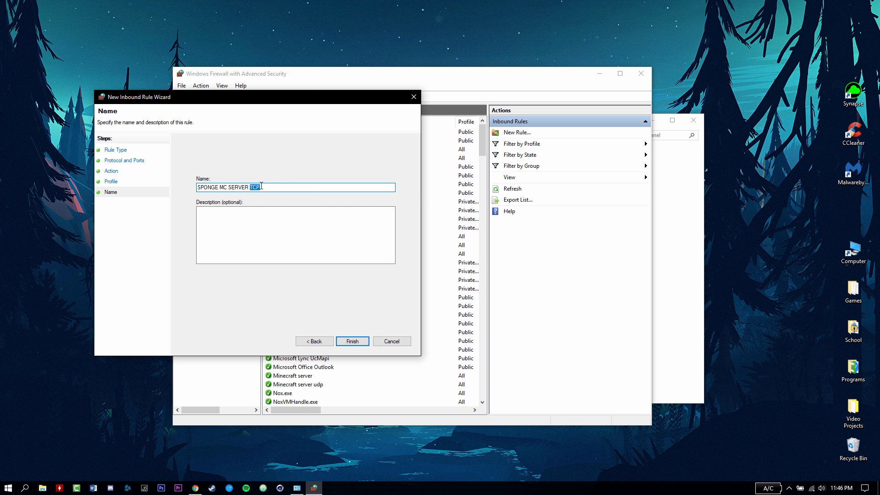
{"action": "left_click", "coordinate": [351, 342]}
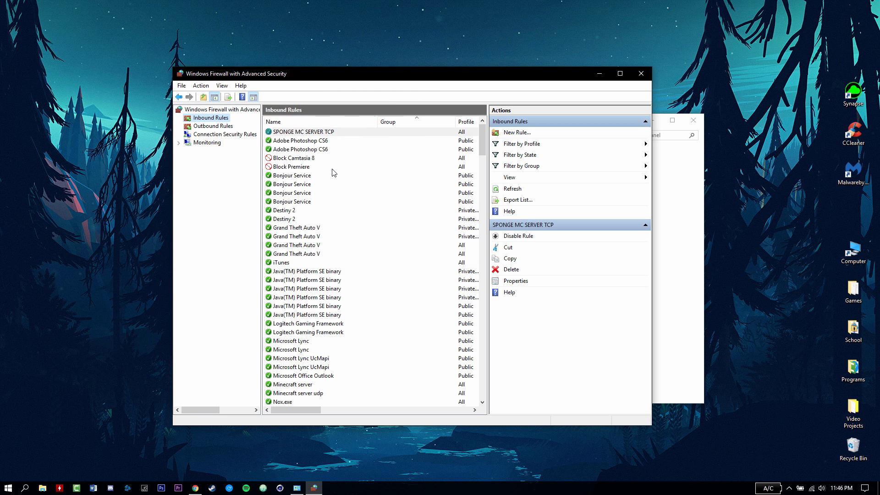
- Start a second new inbound rule of the Port type
{"action": "left_click", "coordinate": [302, 147]}
{"action": "left_click", "coordinate": [298, 133]}
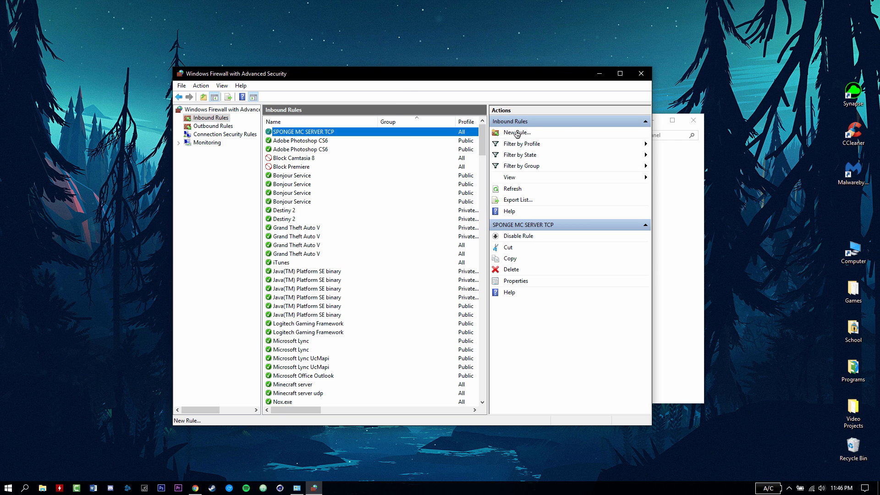
{"action": "left_click", "coordinate": [515, 133]}
{"action": "left_click", "coordinate": [179, 174]}
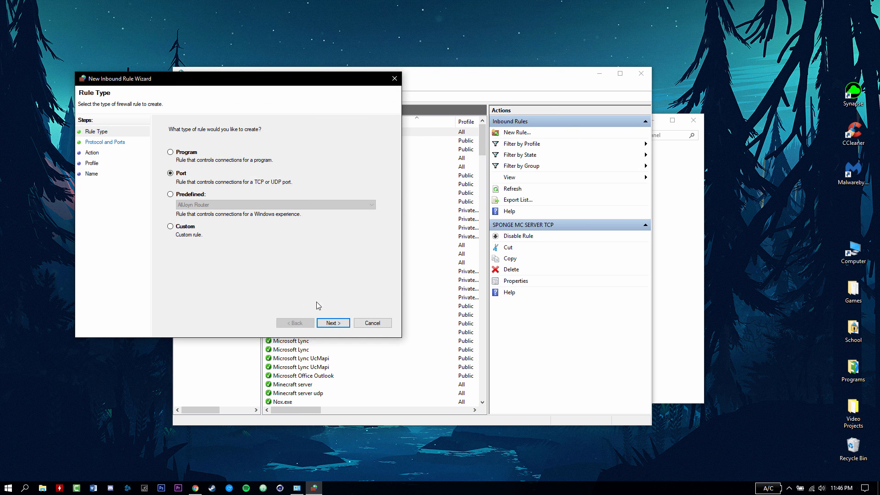
{"action": "left_click", "coordinate": [334, 323]}
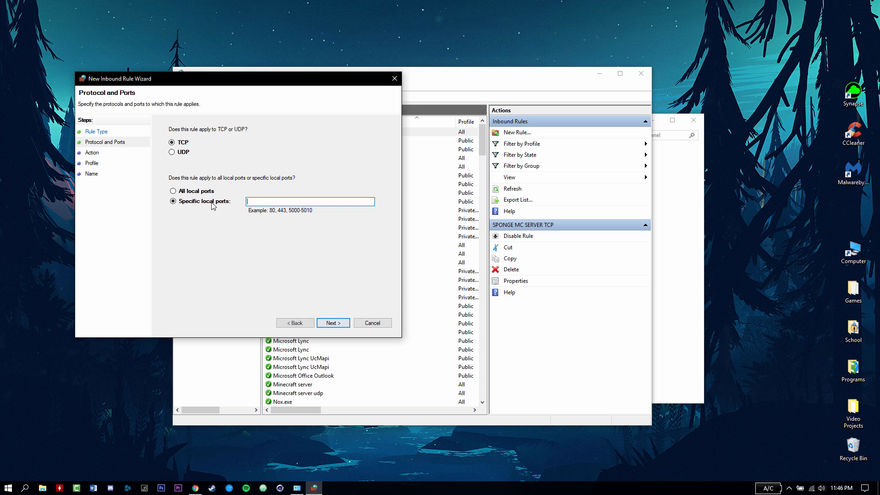
- Make it an allowed UDP port 25565 rule on all profiles named 'SPONGE MC SERVER UDP'
{"action": "left_click", "coordinate": [179, 153]}
{"action": "left_click", "coordinate": [348, 324]}
{"action": "left_click", "coordinate": [335, 325]}
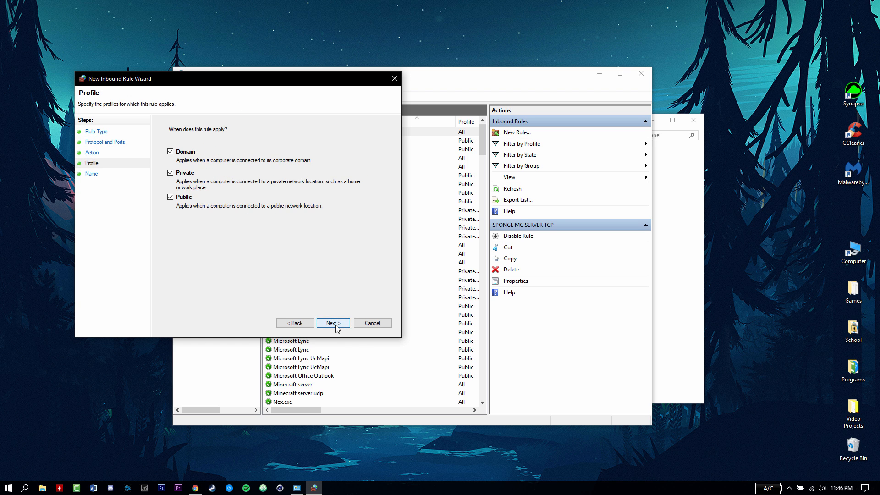
{"action": "left_click", "coordinate": [335, 323]}
{"action": "type", "text": "SPO"}
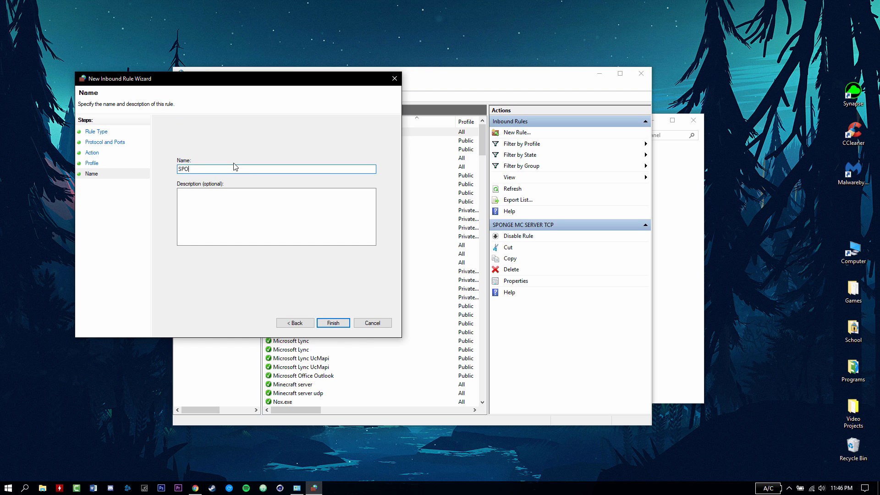
{"action": "type", "text": "NGE MC SERVER UDP"}
{"action": "left_click", "coordinate": [331, 323]}
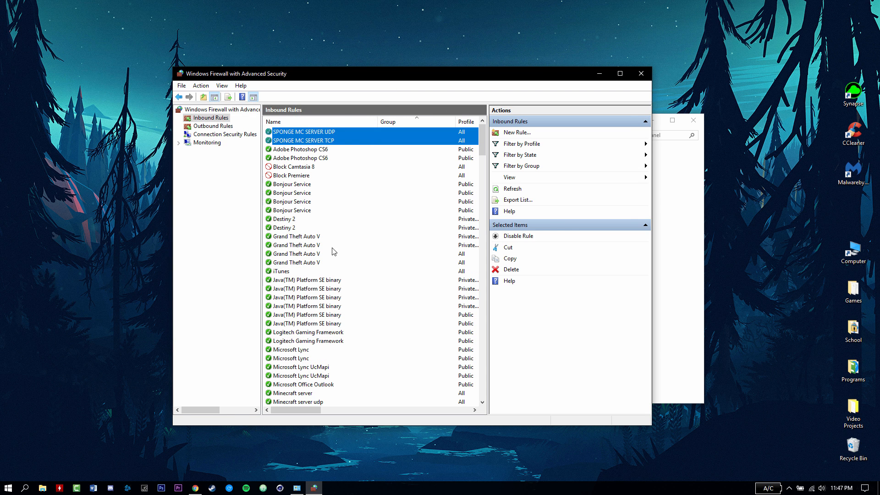
{"action": "left_click", "coordinate": [325, 141]}
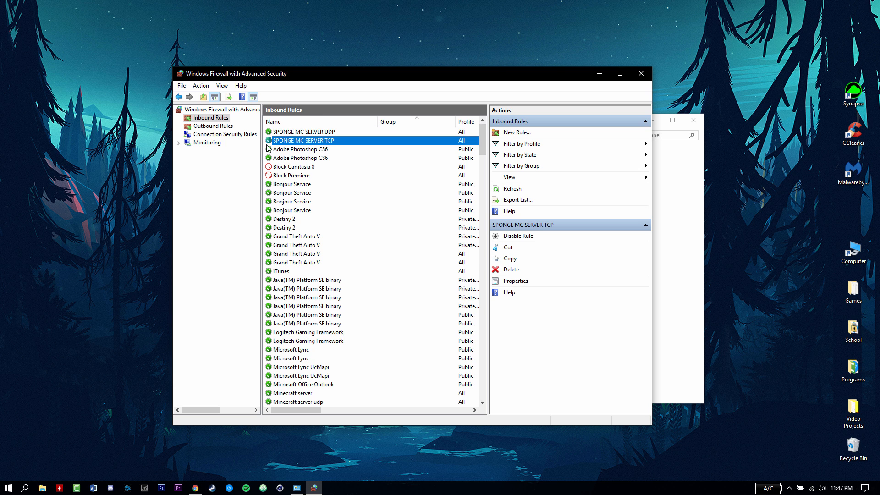
- Create an outbound TCP port rule allowing all profiles, named 'SPONGE MC SERVER TCP'
{"action": "left_click", "coordinate": [213, 126]}
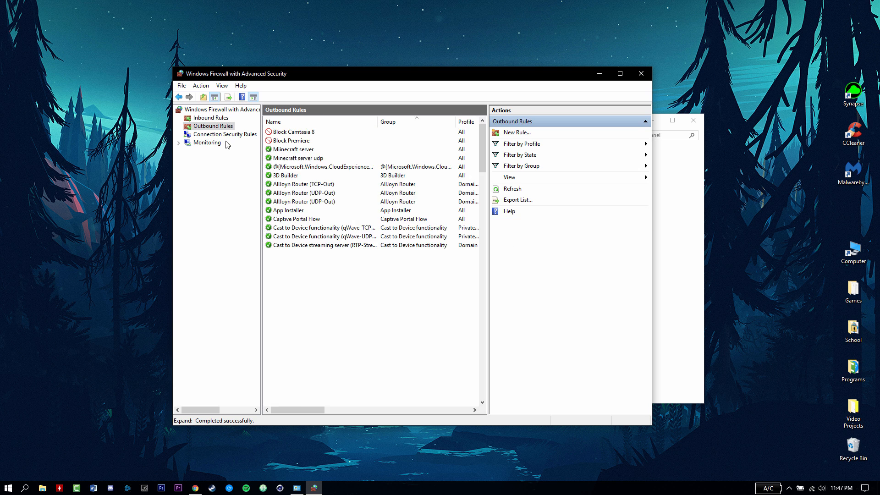
{"action": "left_click", "coordinate": [511, 132]}
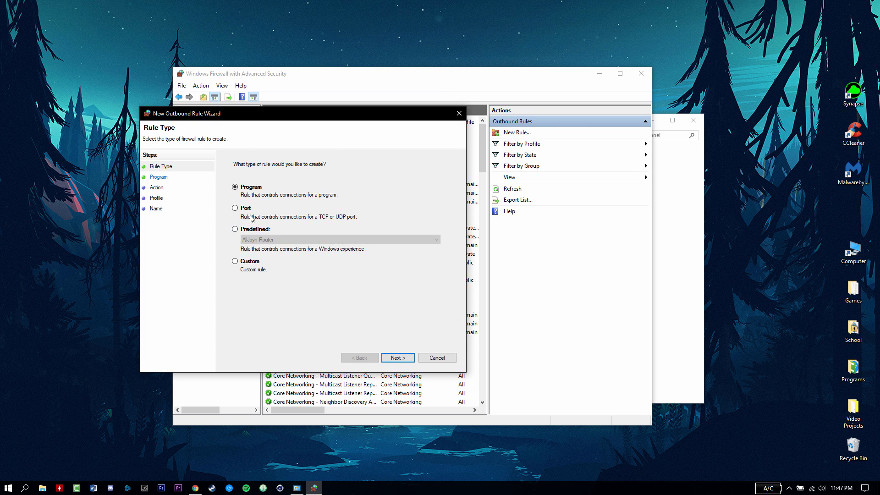
{"action": "left_click", "coordinate": [248, 209]}
{"action": "left_click", "coordinate": [398, 358]}
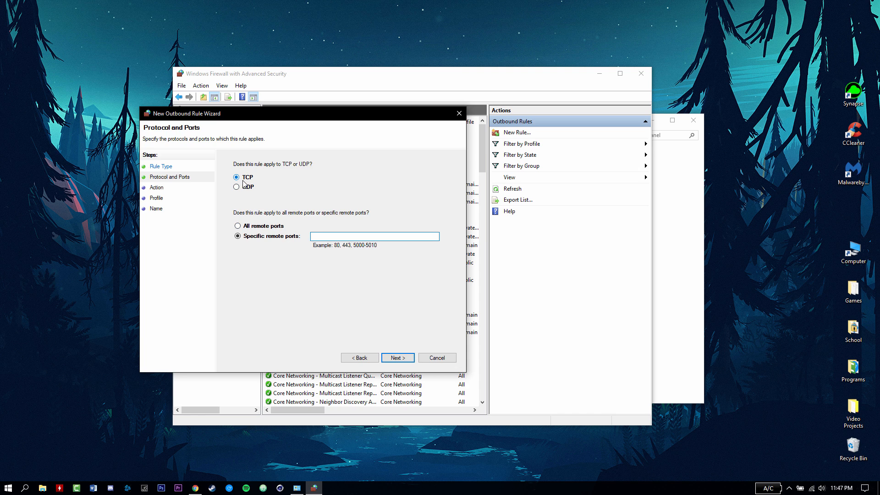
{"action": "left_click", "coordinate": [335, 236]}
{"action": "type", "text": "25565"}
{"action": "left_click", "coordinate": [401, 360]}
{"action": "left_click", "coordinate": [397, 358]}
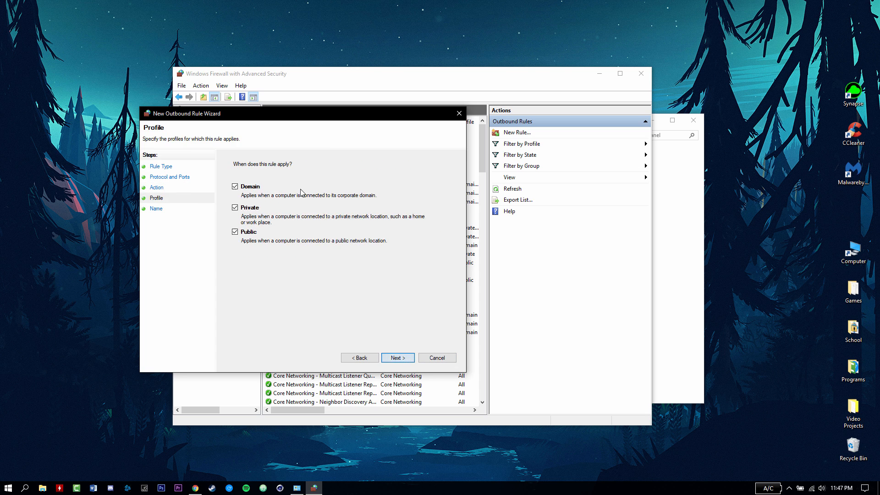
{"action": "key", "text": "Return"}
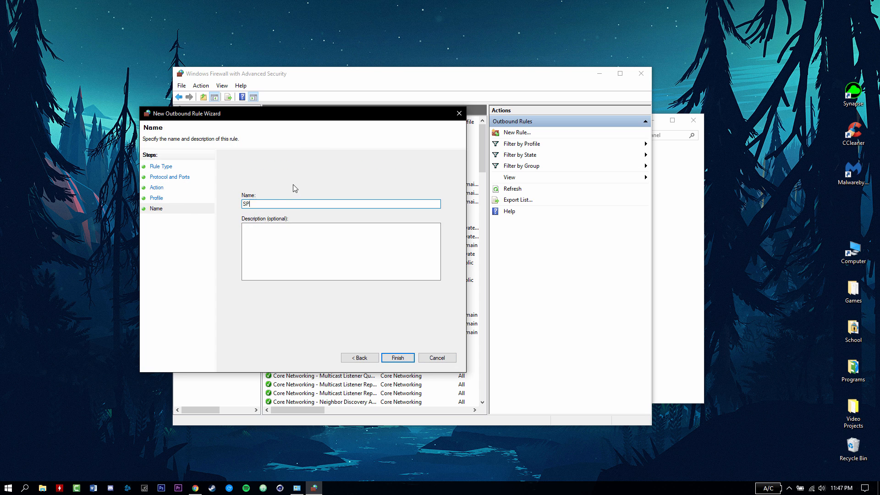
{"action": "type", "text": "SPONGE MC SERVER TCP"}
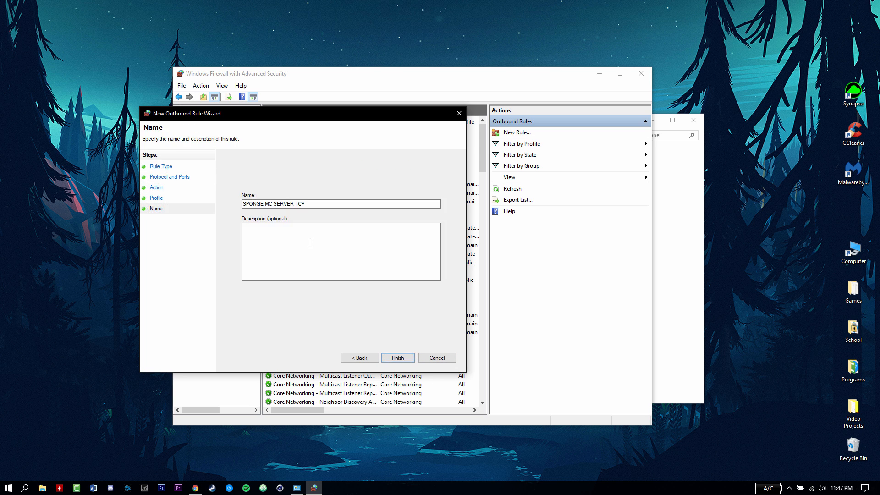
{"action": "key", "text": "Return"}
- Create an outbound UDP port 25565 rule named 'SPONGE MC SERVER UDP'
{"action": "left_click", "coordinate": [506, 133]}
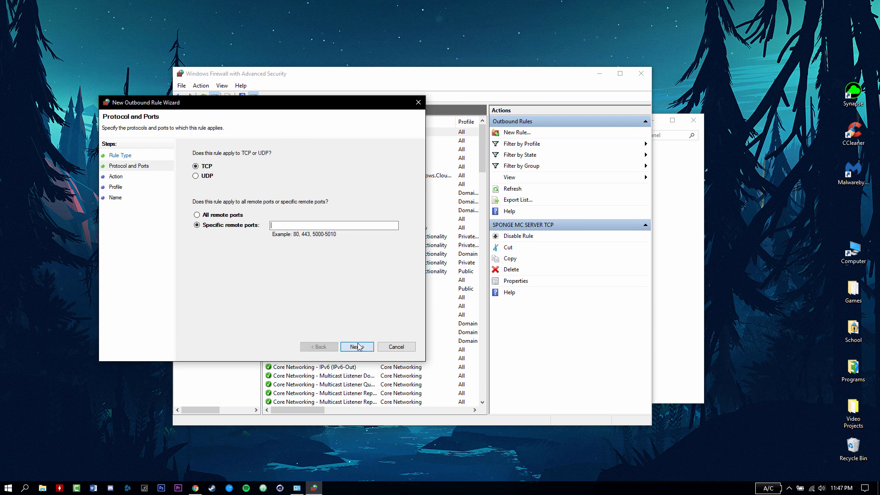
{"action": "left_click", "coordinate": [196, 175]}
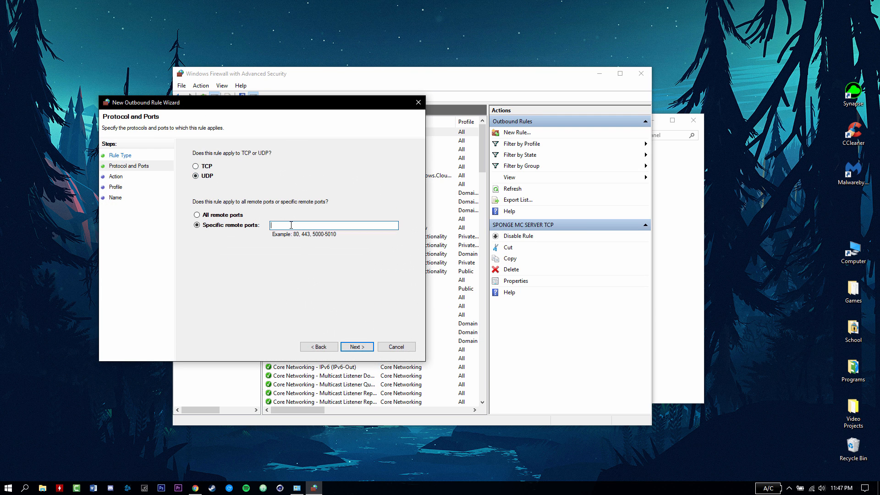
{"action": "type", "text": "25565"}
{"action": "key", "text": "Return"}
{"action": "key", "text": "Return"}
{"action": "key", "text": "Return"}
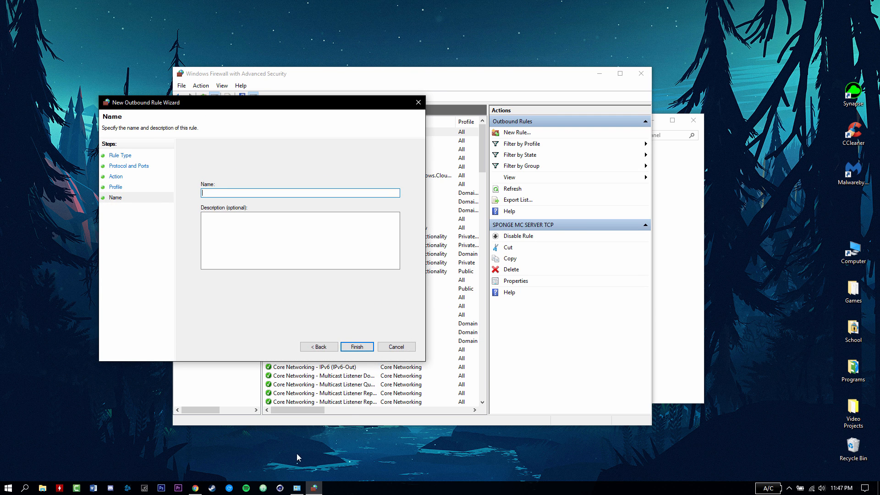
{"action": "left_click", "coordinate": [789, 488]}
{"action": "left_click", "coordinate": [730, 462]}
{"action": "left_click", "coordinate": [230, 193]}
{"action": "type", "text": "SPONGE"}
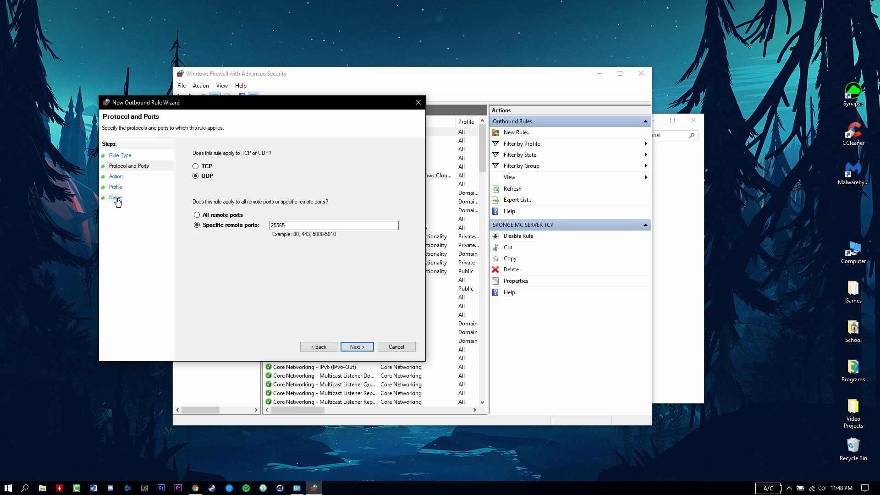
{"action": "type", "text": "MC SERVER UDP"}
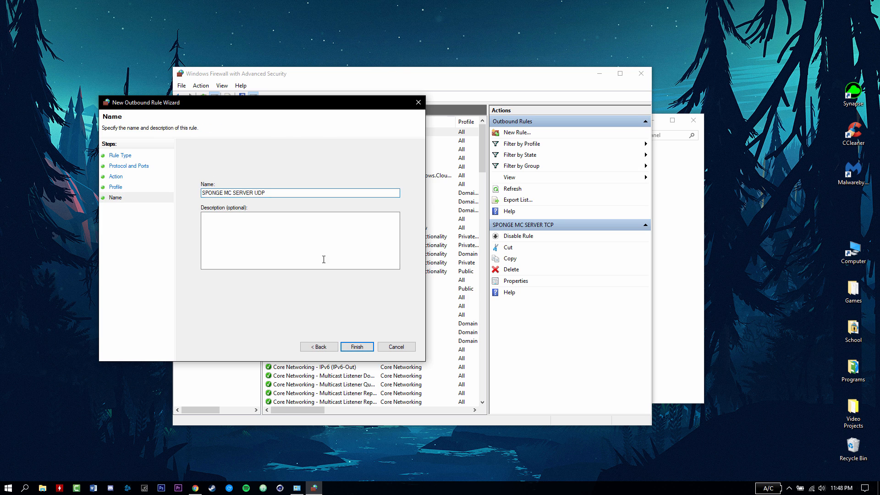
{"action": "key", "text": "Return"}
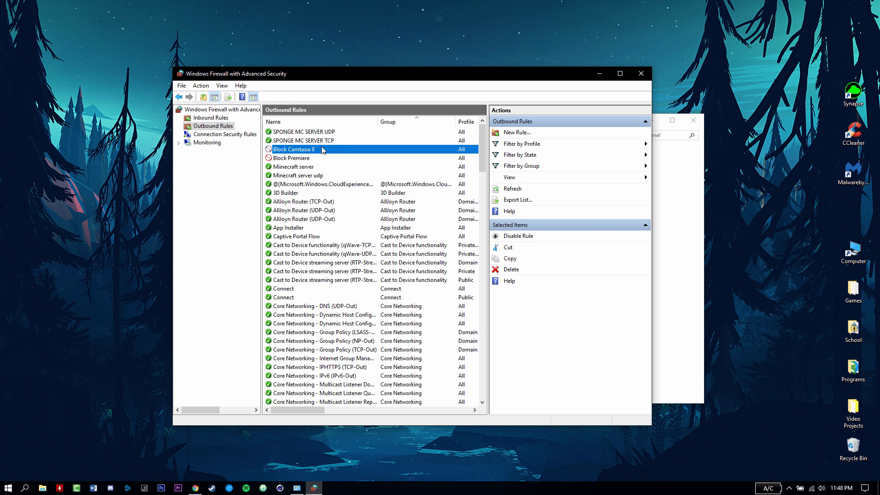
- Check the SPONGE MC SERVER TCP and UDP rules in the outbound list
{"action": "left_click", "coordinate": [317, 140]}
{"action": "left_click", "coordinate": [332, 132]}
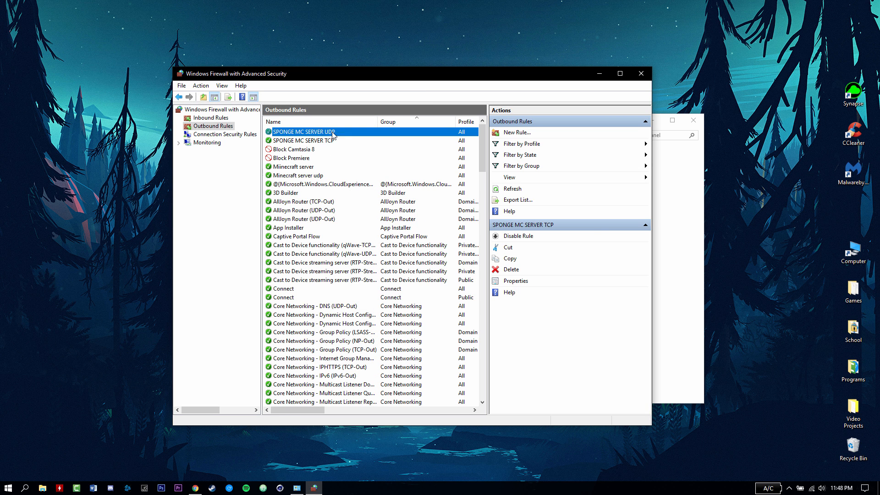
{"action": "left_click", "coordinate": [334, 140]}
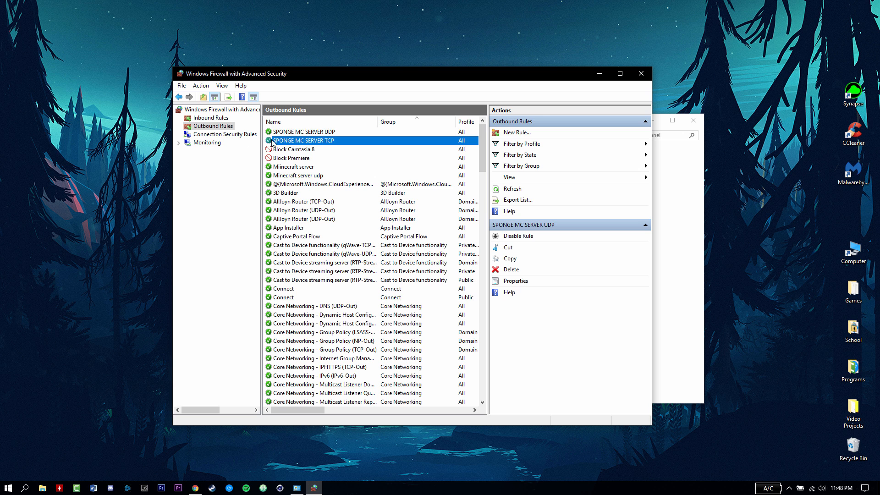
{"action": "left_click", "coordinate": [317, 132]}
{"action": "left_click", "coordinate": [314, 140]}
{"action": "left_click", "coordinate": [314, 133]}
{"action": "left_click", "coordinate": [315, 139]}
{"action": "left_click", "coordinate": [315, 132]}
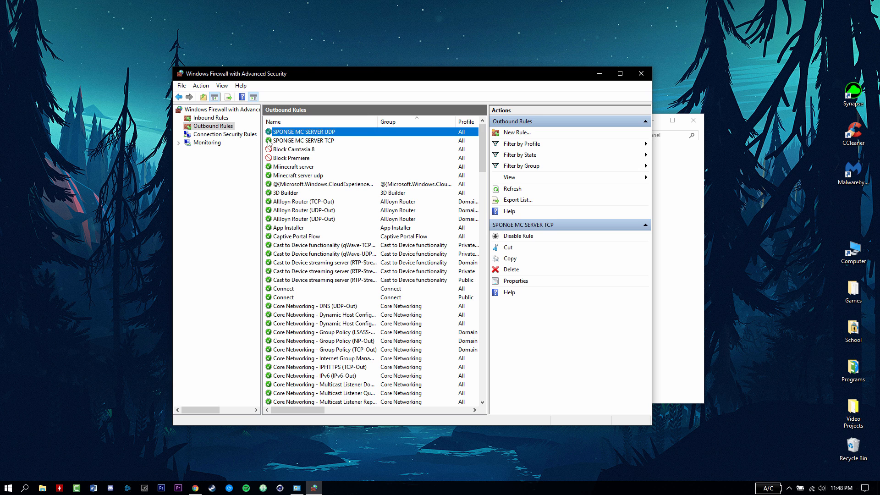
- Show Inbound Rules, jump to the S entries, and check both SPONGE MC SERVER rules
{"action": "left_click", "coordinate": [211, 118]}
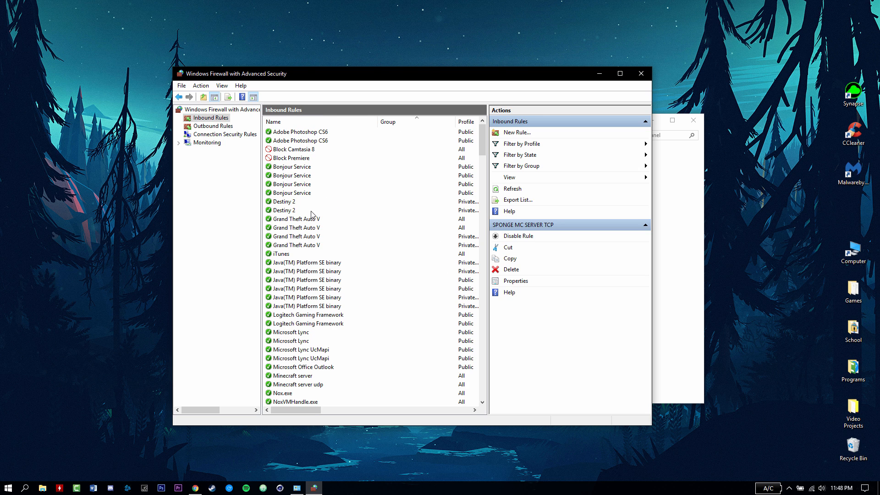
{"action": "left_click", "coordinate": [310, 210]}
{"action": "key", "text": "s"}
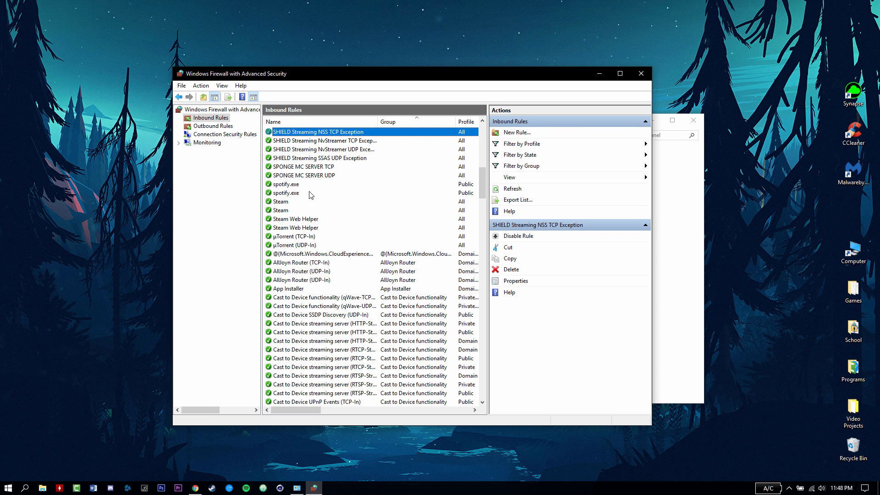
{"action": "left_click", "coordinate": [298, 166]}
{"action": "left_click", "coordinate": [299, 174]}
{"action": "left_click", "coordinate": [299, 165]}
{"action": "left_click", "coordinate": [298, 175]}
{"action": "left_click", "coordinate": [299, 164]}
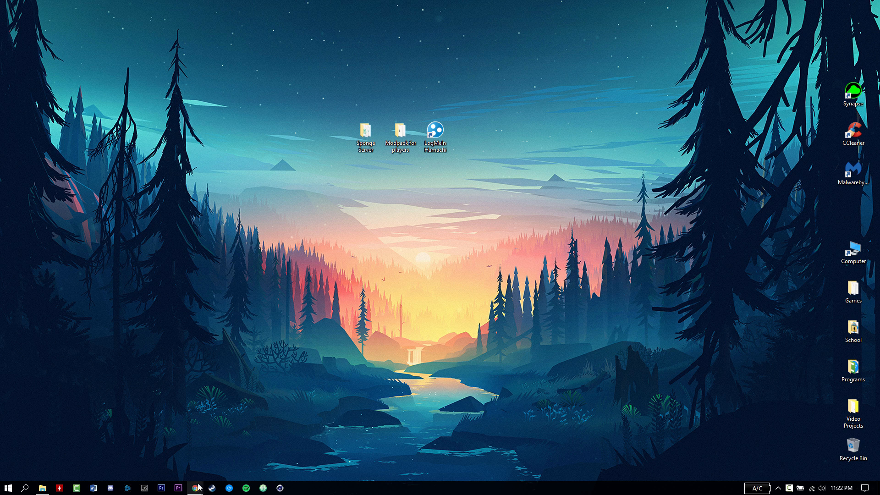
{"action": "mouse_move", "coordinate": [196, 488]}
{"action": "left_click", "coordinate": [237, 463]}
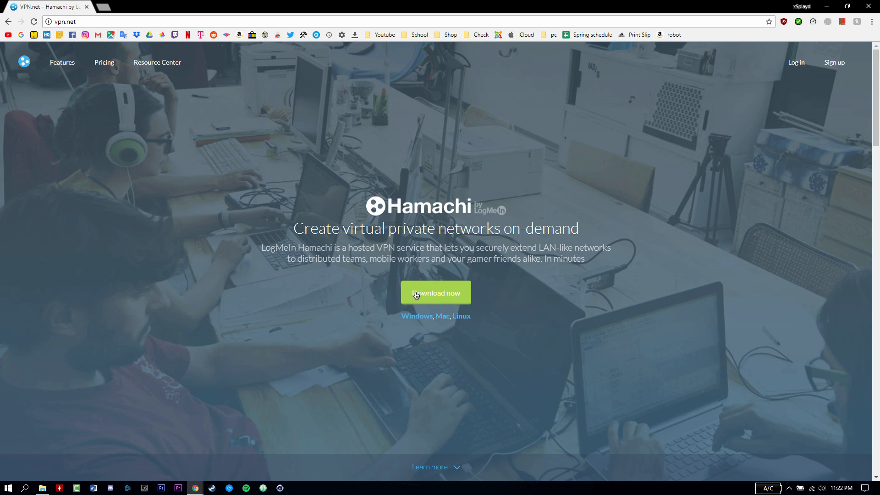
{"action": "left_click", "coordinate": [827, 6]}
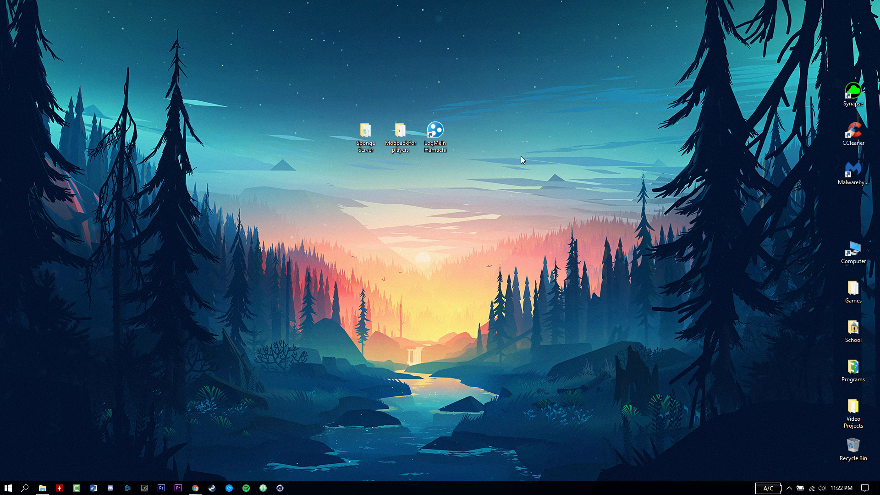
- Launch LogMeIn Hamachi, centre its window, and power it on to go online
{"action": "double_click", "coordinate": [435, 133]}
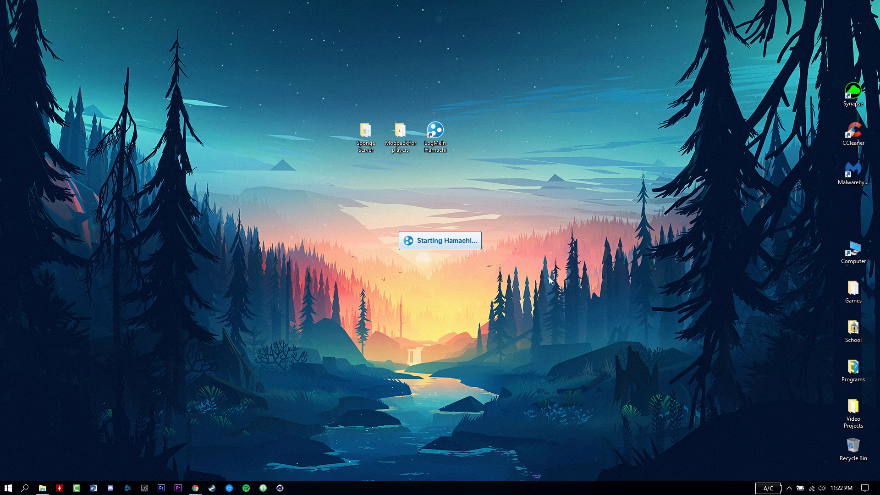
{"action": "left_click_drag", "start_coordinate": [685, 173], "coordinate": [401, 197]}
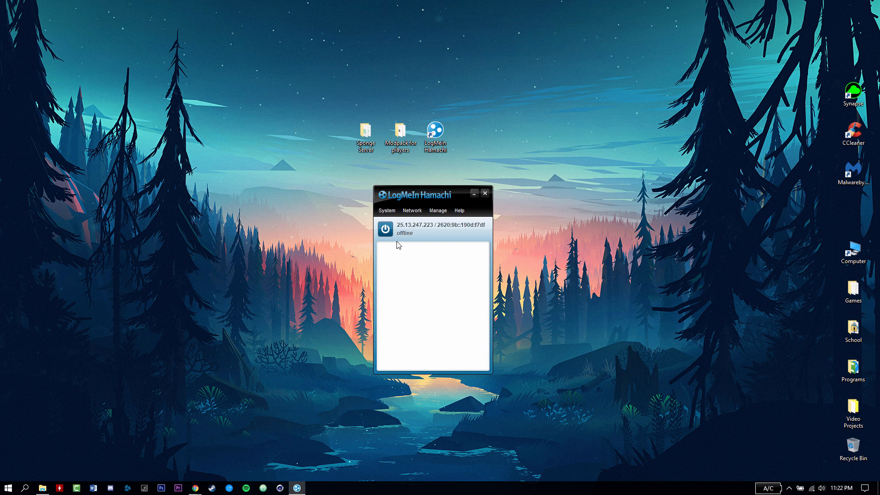
{"action": "left_click", "coordinate": [386, 229]}
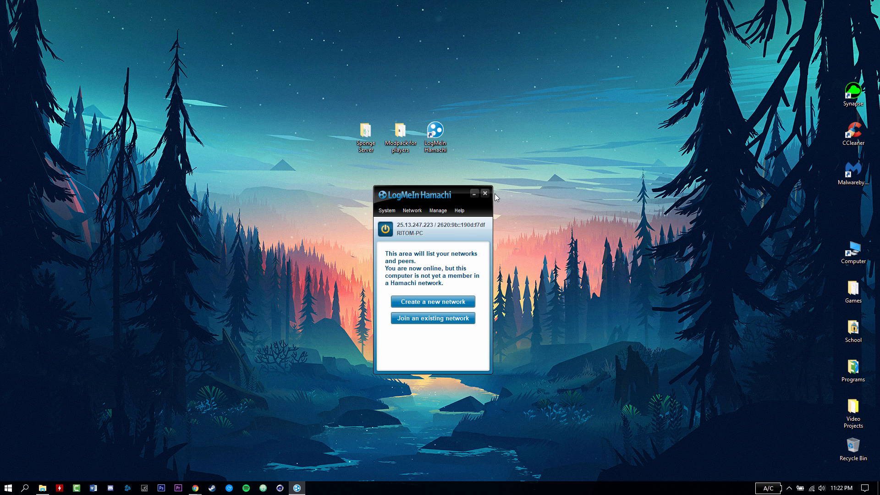
- Create the Hamachi network 'spongeserver45' with a password, then select it in the list
{"action": "left_click_drag", "start_coordinate": [431, 197], "coordinate": [431, 190]}
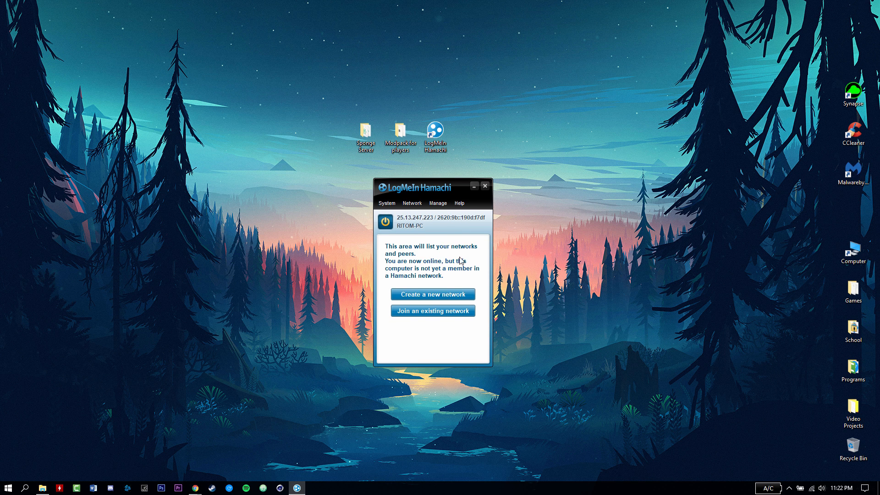
{"action": "left_click", "coordinate": [431, 296]}
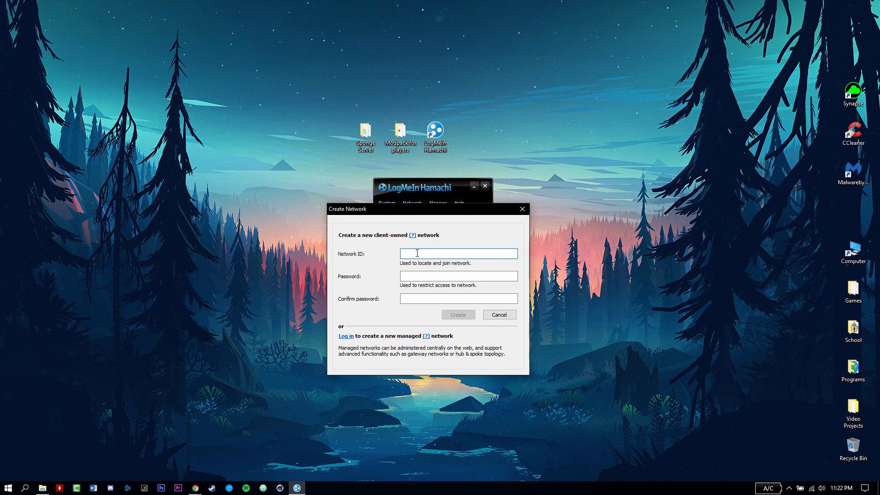
{"action": "type", "text": "spongeser"}
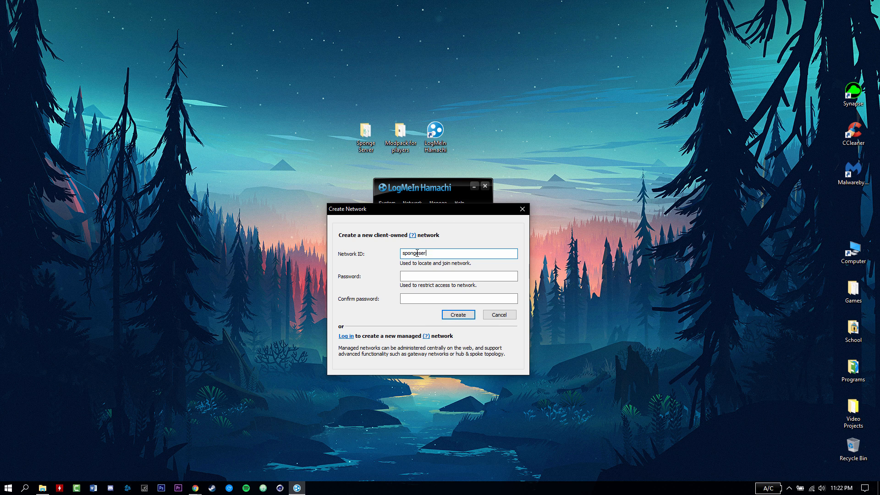
{"action": "type", "text": "ver45"}
{"action": "left_click", "coordinate": [420, 275]}
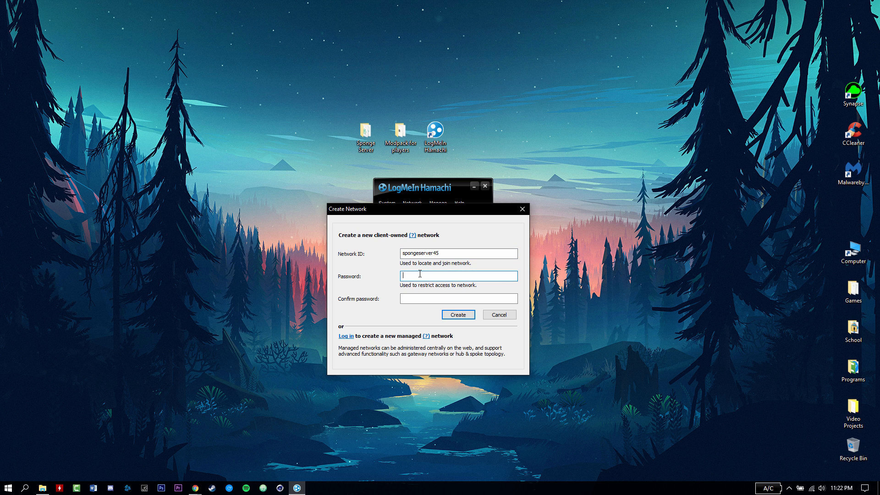
{"action": "type", "text": "•••"}
{"action": "left_click", "coordinate": [419, 298]}
{"action": "type", "text": "•••"}
{"action": "left_click", "coordinate": [465, 314]}
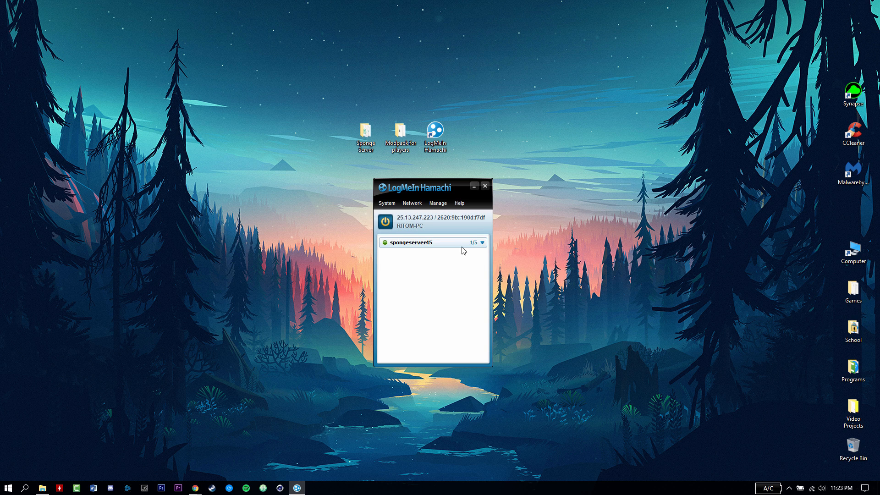
{"action": "left_click", "coordinate": [415, 260]}
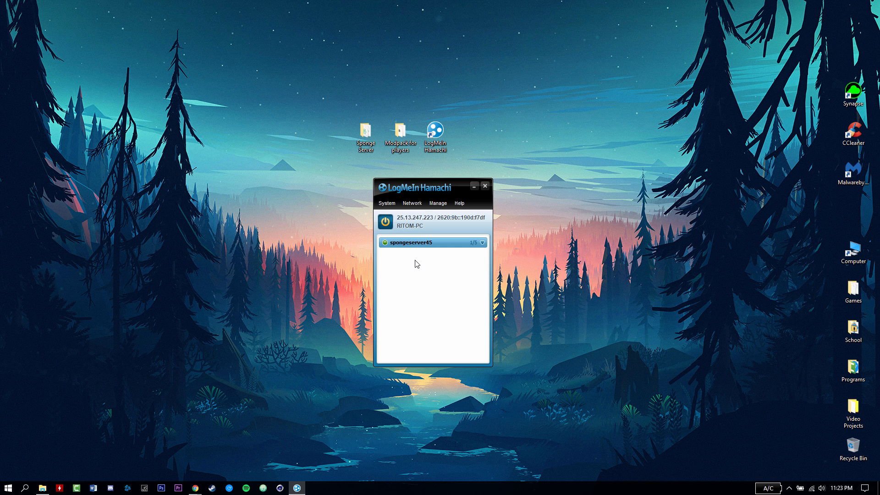
- Create a second password-protected network 'spongeserver46' from the Network menu
{"action": "left_click", "coordinate": [415, 205]}
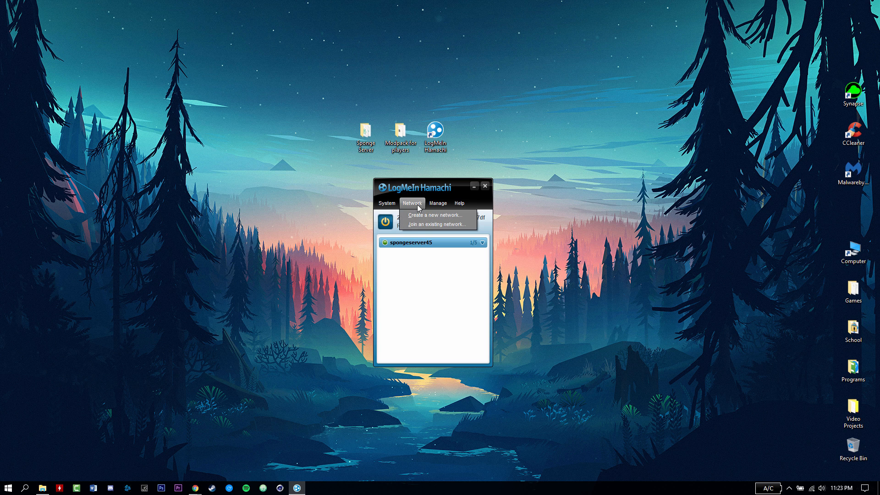
{"action": "left_click", "coordinate": [424, 215]}
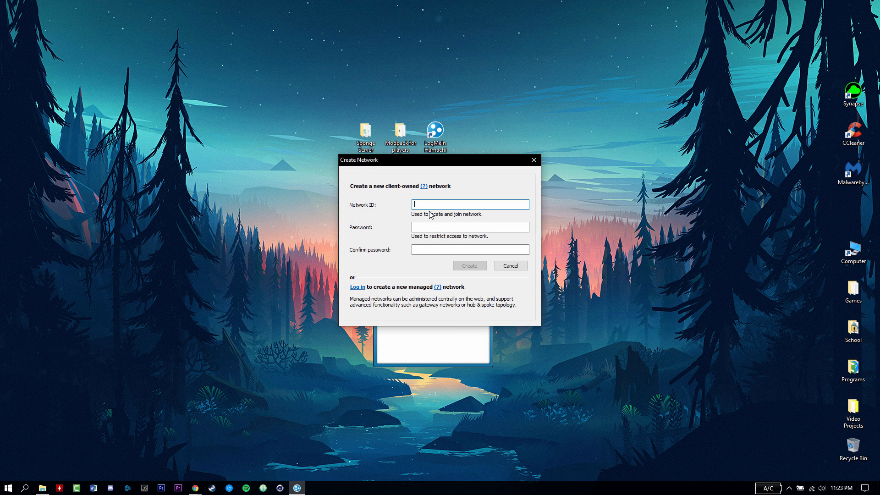
{"action": "type", "text": "spongeserver46"}
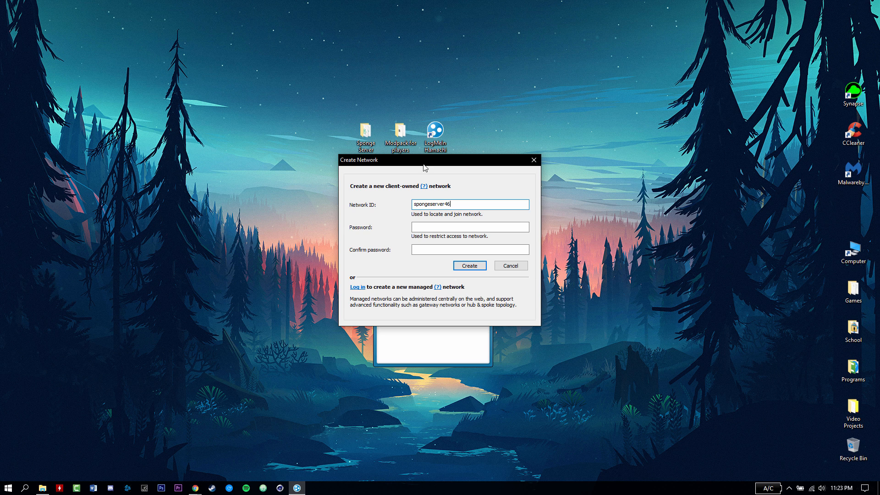
{"action": "left_click_drag", "start_coordinate": [422, 161], "coordinate": [347, 245]}
{"action": "left_click", "coordinate": [348, 311]}
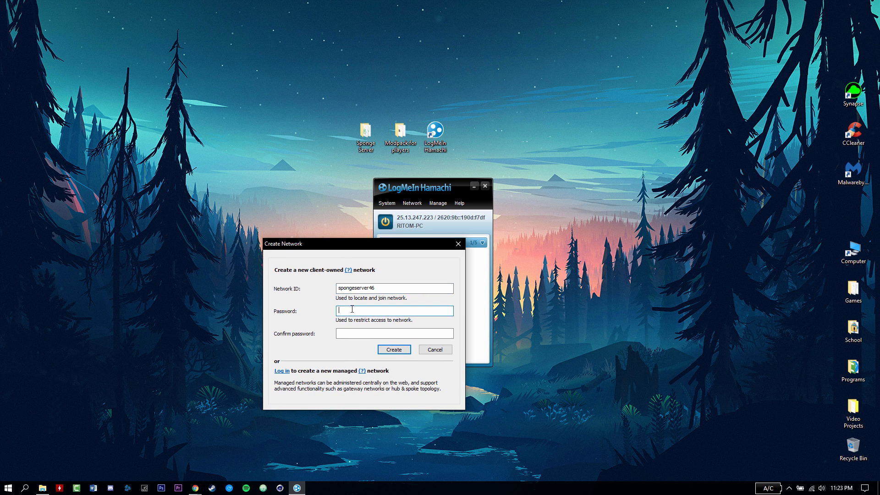
{"action": "type", "text": "123"}
{"action": "left_click", "coordinate": [349, 332]}
{"action": "type", "text": "123"}
{"action": "mouse_move", "coordinate": [375, 288]}
{"action": "left_mouse_down"}
{"action": "mouse_move", "coordinate": [357, 288]}
{"action": "mouse_move", "coordinate": [397, 298]}
{"action": "mouse_move", "coordinate": [378, 292]}
{"action": "left_mouse_up"}
{"action": "left_click", "coordinate": [397, 349]}
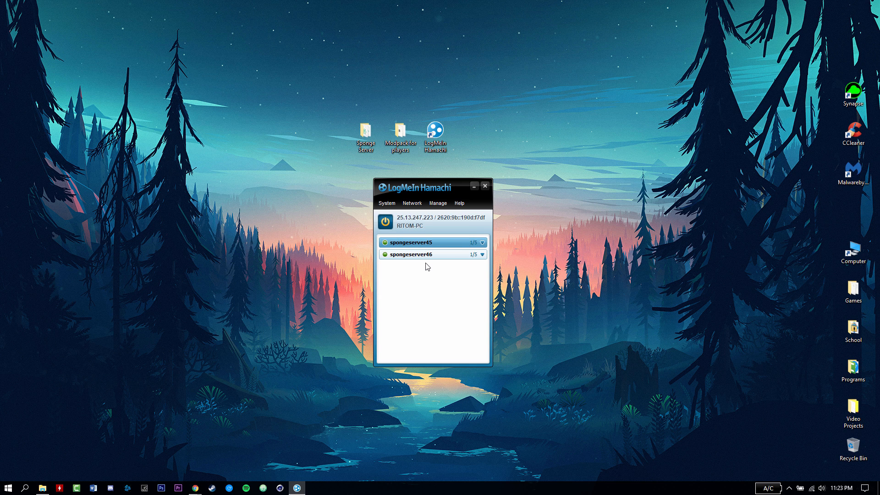
- Briefly check the Chrome window, then bring up Hamachi's create-or-join network options
{"action": "left_click", "coordinate": [412, 203]}
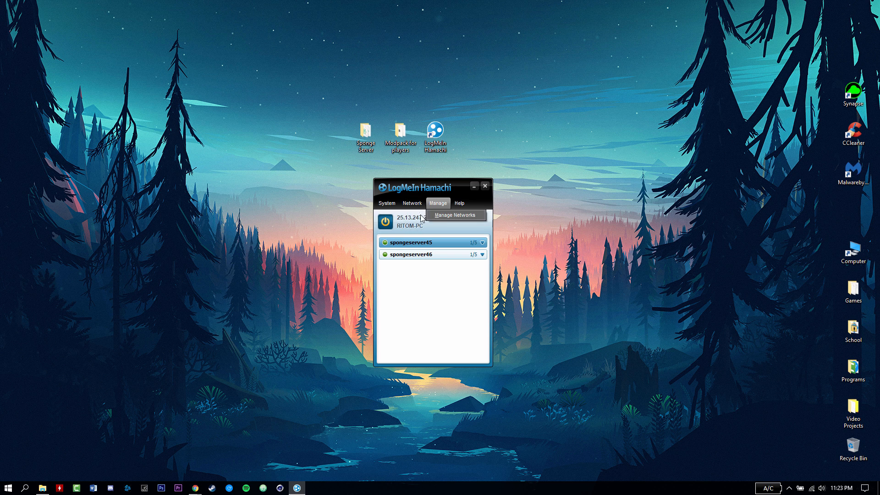
{"action": "left_click", "coordinate": [446, 286]}
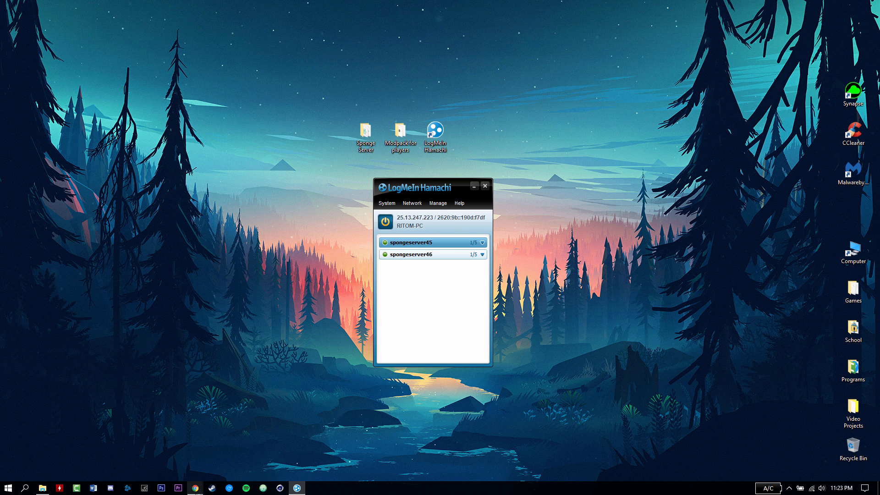
{"action": "left_click", "coordinate": [195, 488]}
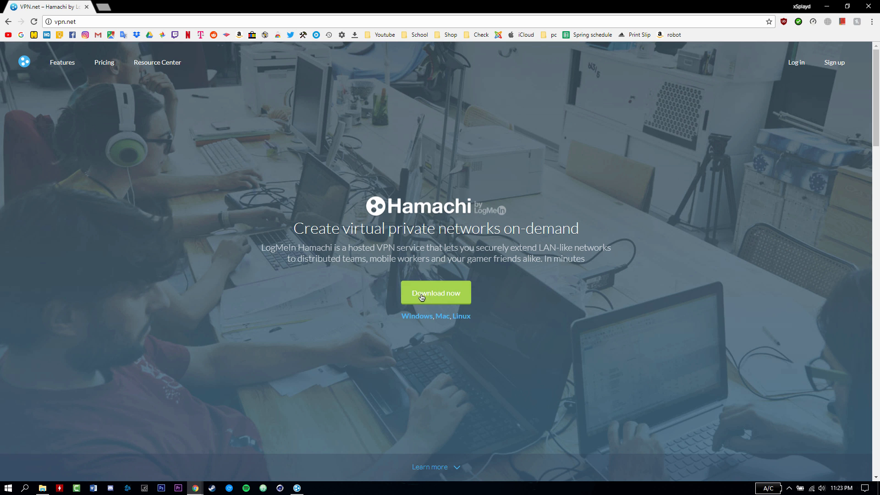
{"action": "left_click", "coordinate": [830, 6]}
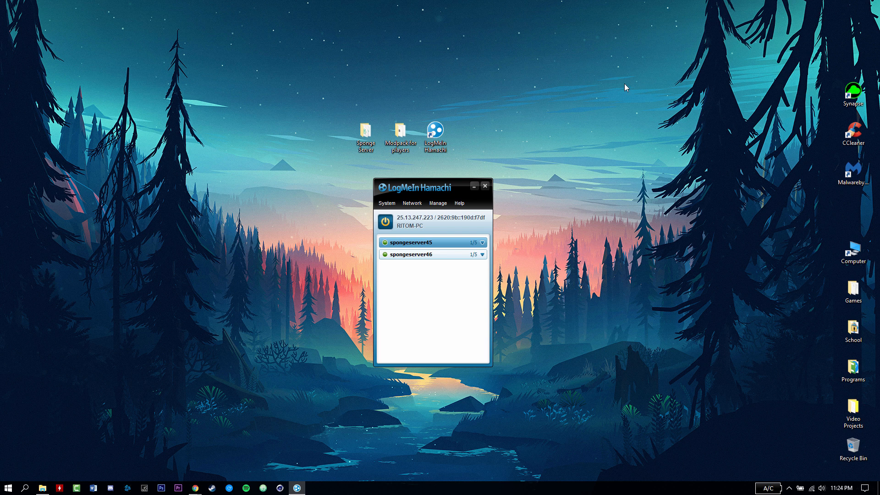
{"action": "left_click", "coordinate": [415, 204]}
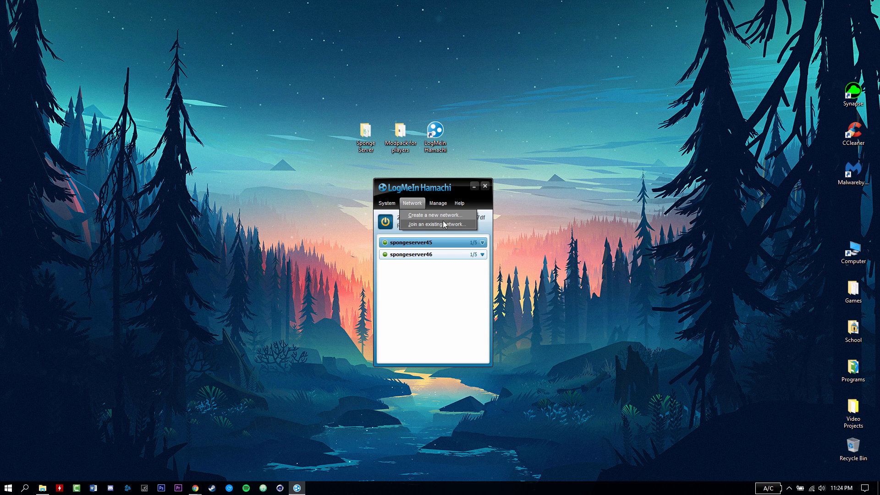
- Open Hamachi's Join an existing network form, cancel it without joining, and move the window right
{"action": "left_click", "coordinate": [419, 226]}
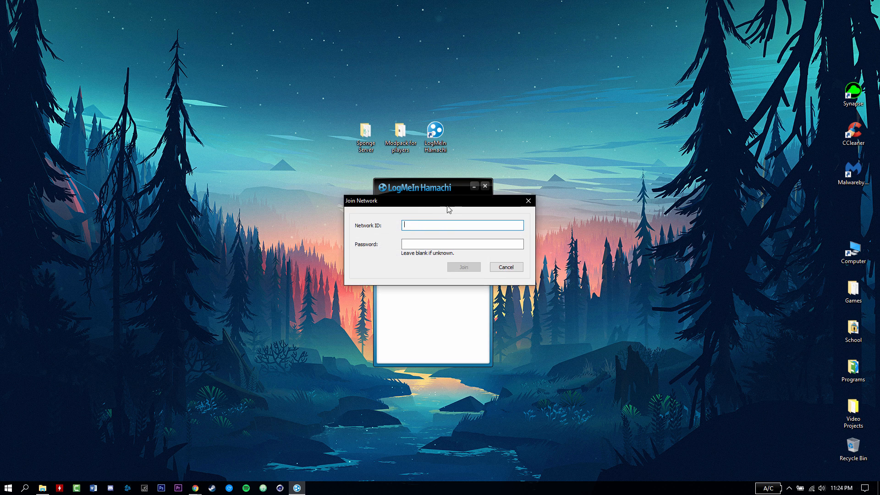
{"action": "left_click_drag", "start_coordinate": [450, 207], "coordinate": [442, 281]}
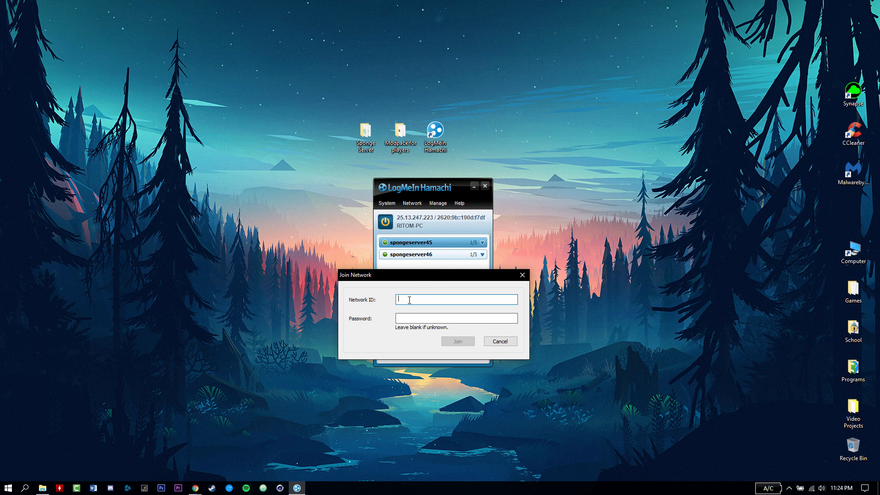
{"action": "left_click", "coordinate": [418, 317]}
{"action": "left_click", "coordinate": [500, 341]}
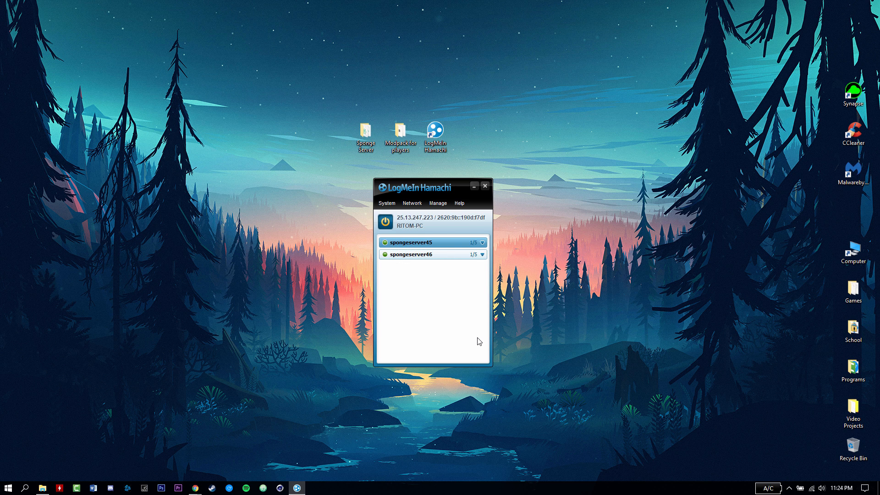
{"action": "left_click_drag", "start_coordinate": [453, 190], "coordinate": [638, 180]}
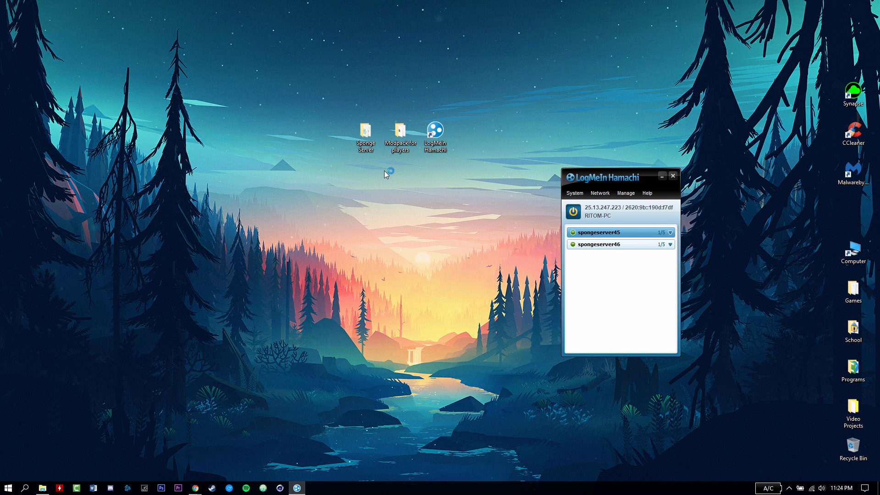
- Open server.properties from the Sponge Server folder in Atom using Open with > Choose another app
{"action": "double_click", "coordinate": [364, 133]}
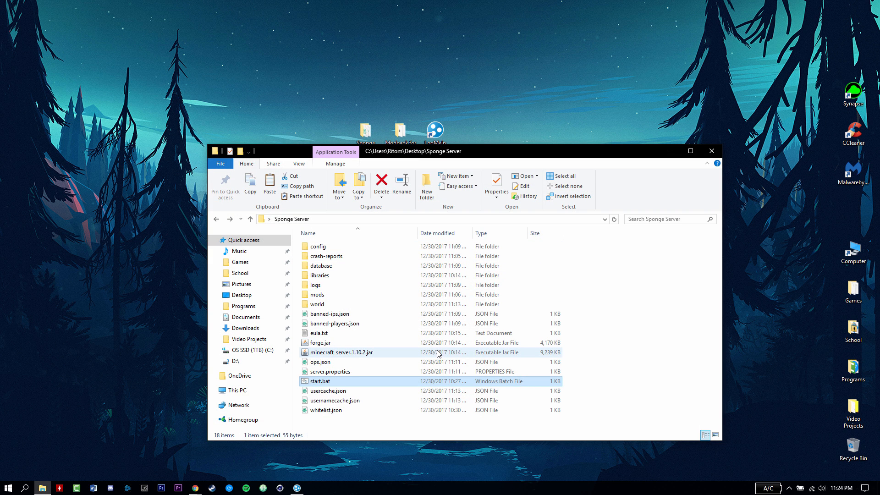
{"action": "left_click", "coordinate": [307, 373]}
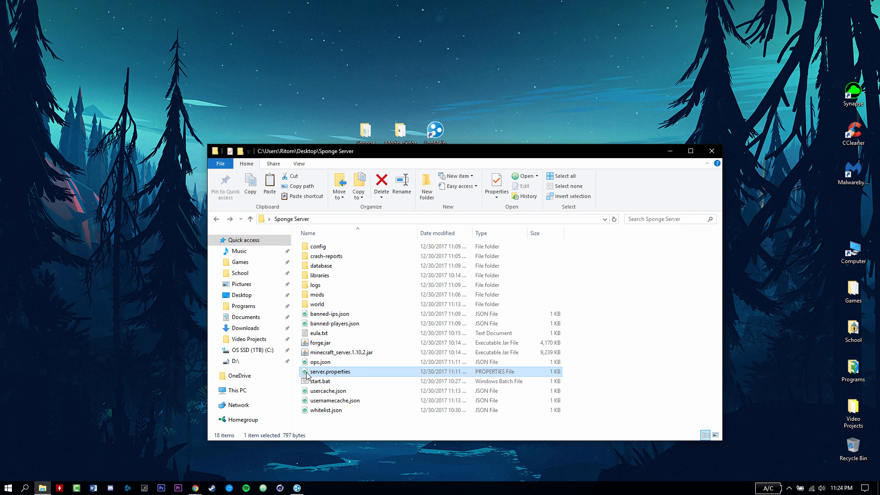
{"action": "right_click", "coordinate": [336, 374]}
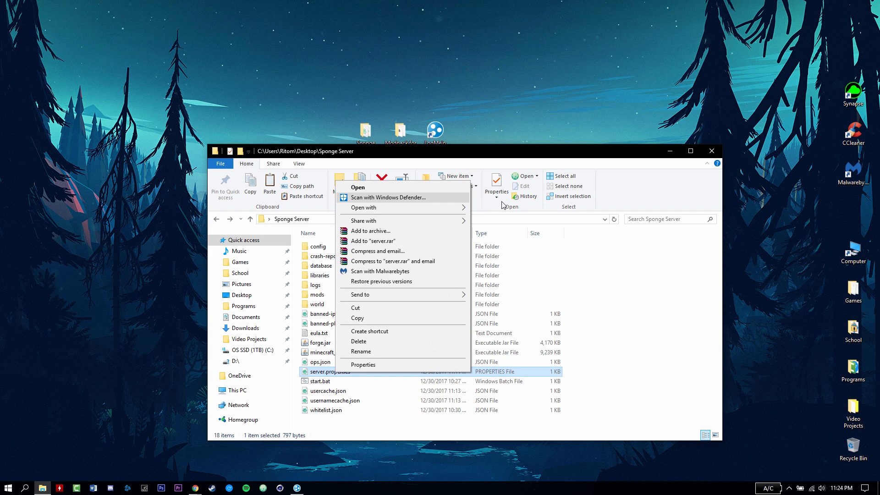
{"action": "mouse_move", "coordinate": [458, 207]}
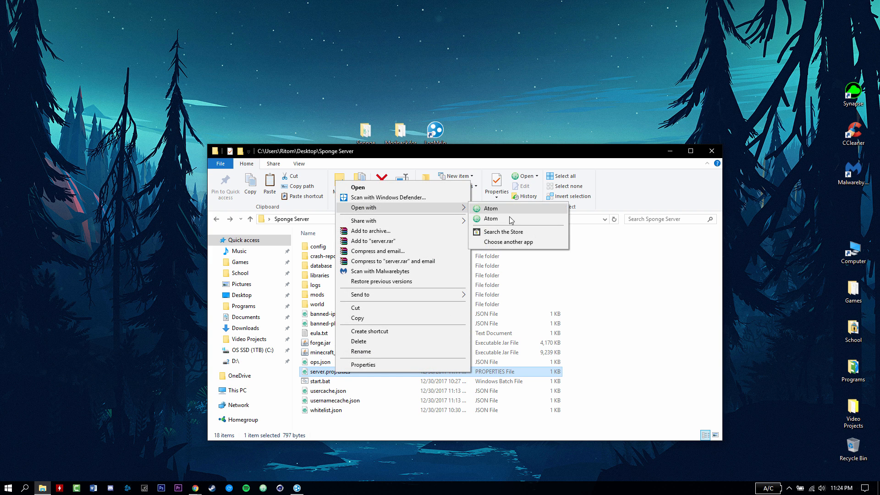
{"action": "left_click", "coordinate": [512, 242]}
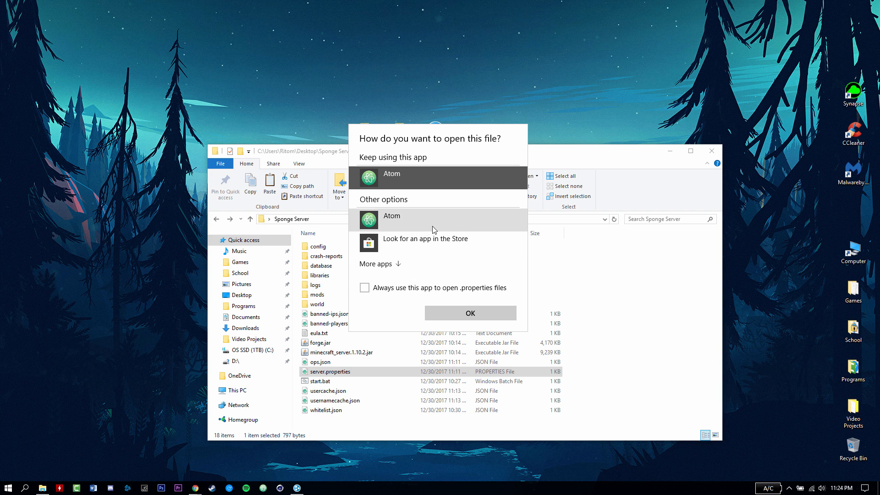
{"action": "left_click", "coordinate": [399, 265]}
{"action": "scroll", "coordinate": [444, 269], "scroll_direction": "down", "scroll_amount": 2}
{"action": "left_click", "coordinate": [399, 219]}
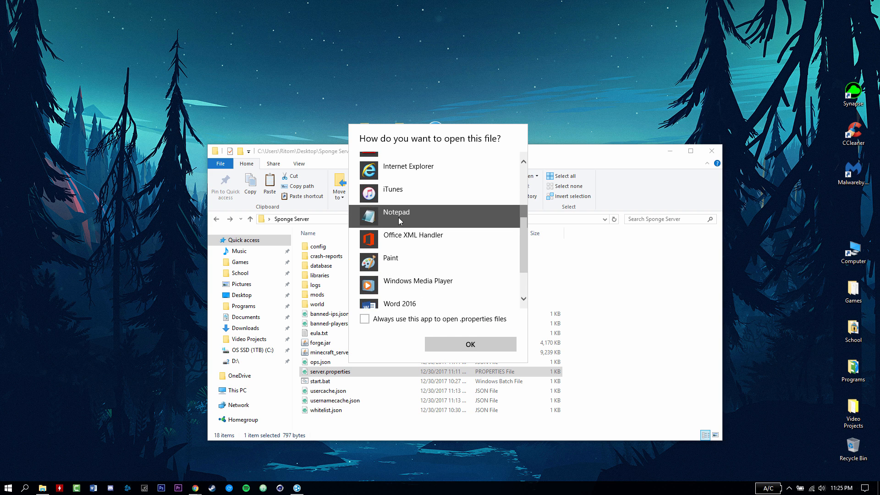
{"action": "key", "text": "Return"}
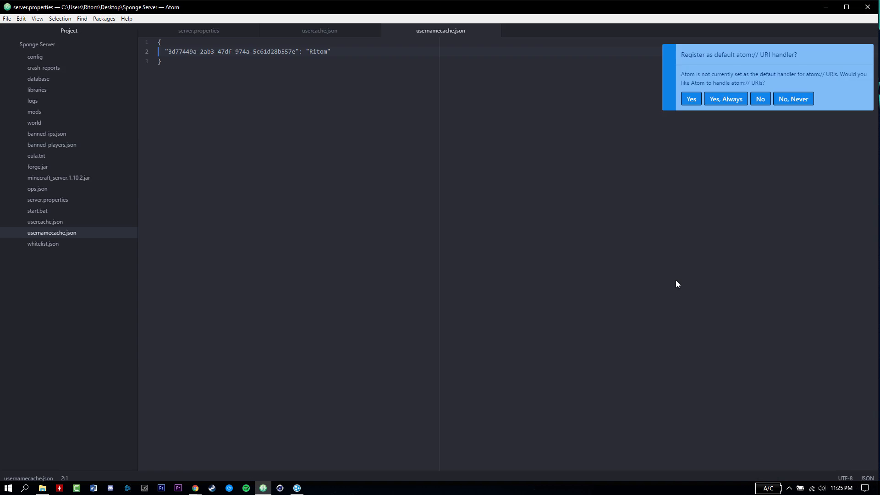
- Dismiss the URI notification and replace the motd 'A Minecraft Server' with 'splayd's server'
{"action": "left_click", "coordinate": [865, 54]}
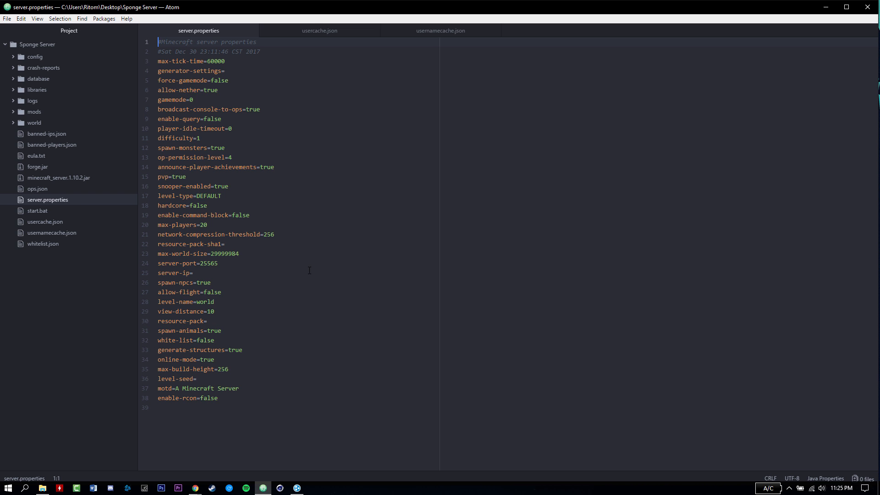
{"action": "left_click_drag", "start_coordinate": [259, 390], "coordinate": [176, 388]}
{"action": "type", "text": "splayd's server"}
- Place the caret after server-ip= and bring Hamachi up beside Atom
{"action": "left_click", "coordinate": [207, 225]}
{"action": "left_click", "coordinate": [206, 274]}
{"action": "left_click", "coordinate": [302, 489]}
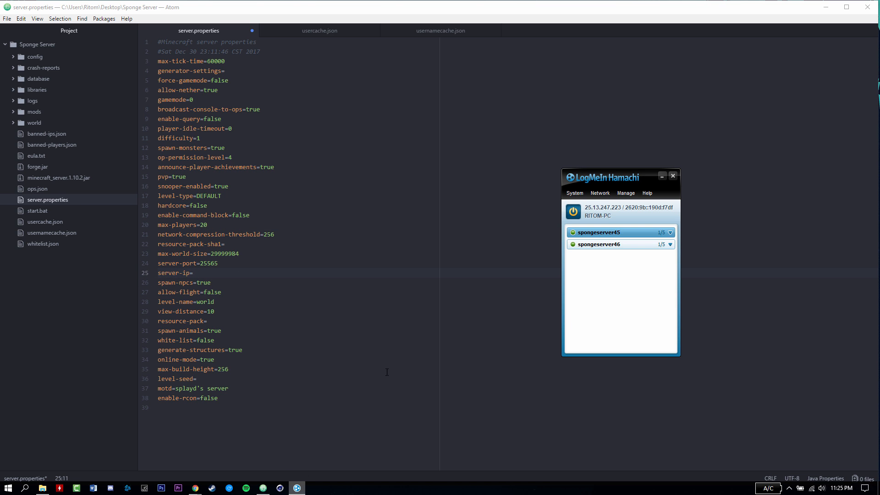
{"action": "left_click_drag", "start_coordinate": [628, 183], "coordinate": [591, 187]}
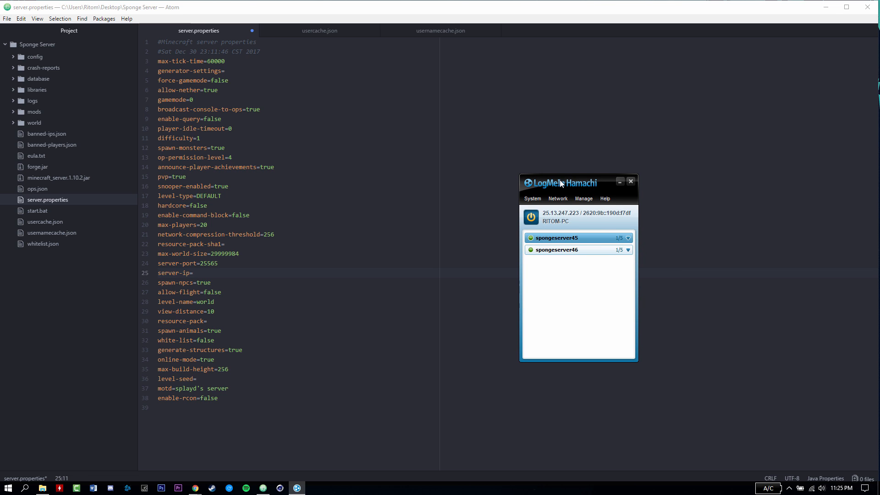
{"action": "left_click_drag", "start_coordinate": [562, 184], "coordinate": [569, 185]}
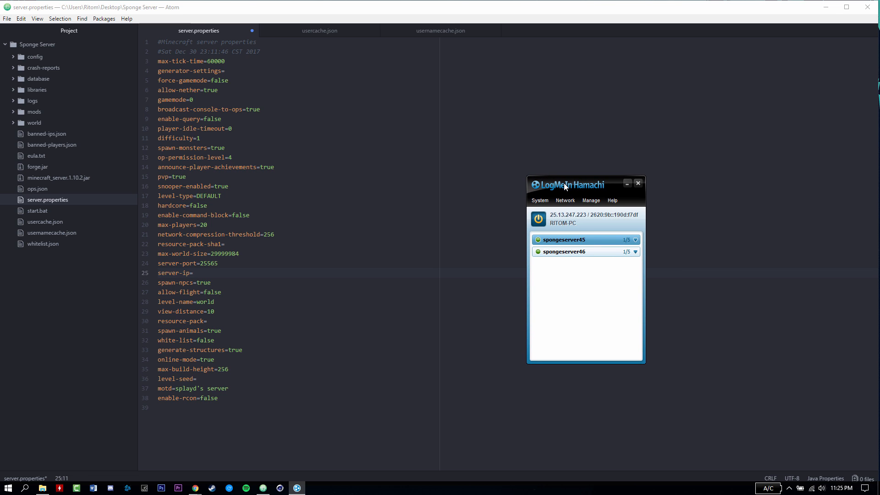
- Copy Hamachi's IPv4 address and paste it after server-ip= in server.properties
{"action": "right_click", "coordinate": [581, 218]}
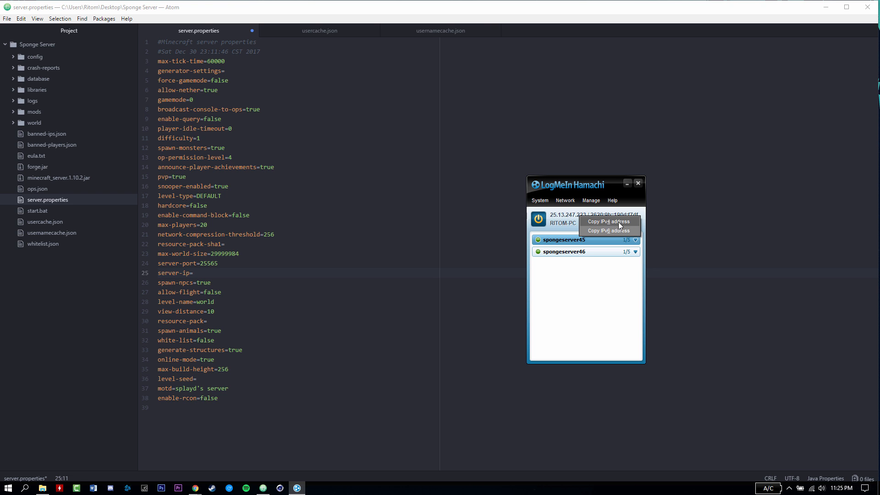
{"action": "right_click", "coordinate": [573, 216]}
{"action": "right_click", "coordinate": [570, 219]}
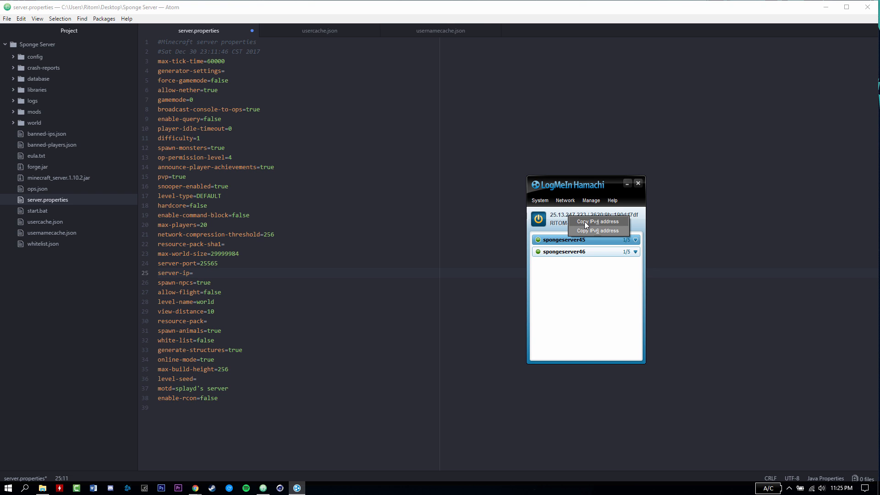
{"action": "left_click", "coordinate": [585, 224]}
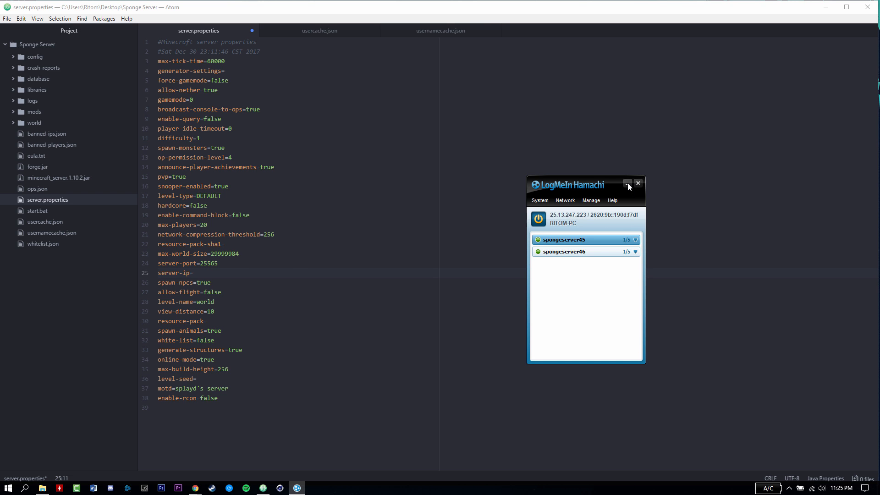
{"action": "left_click", "coordinate": [627, 184]}
{"action": "right_click", "coordinate": [203, 274]}
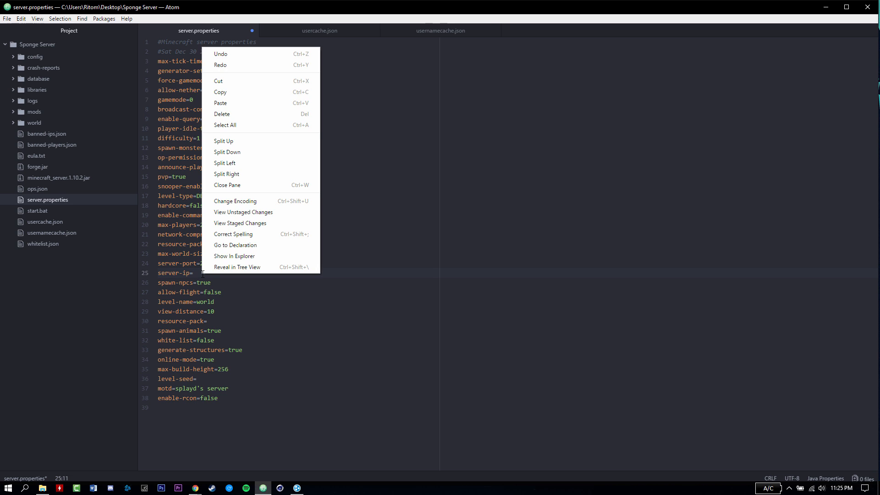
{"action": "left_click", "coordinate": [226, 104]}
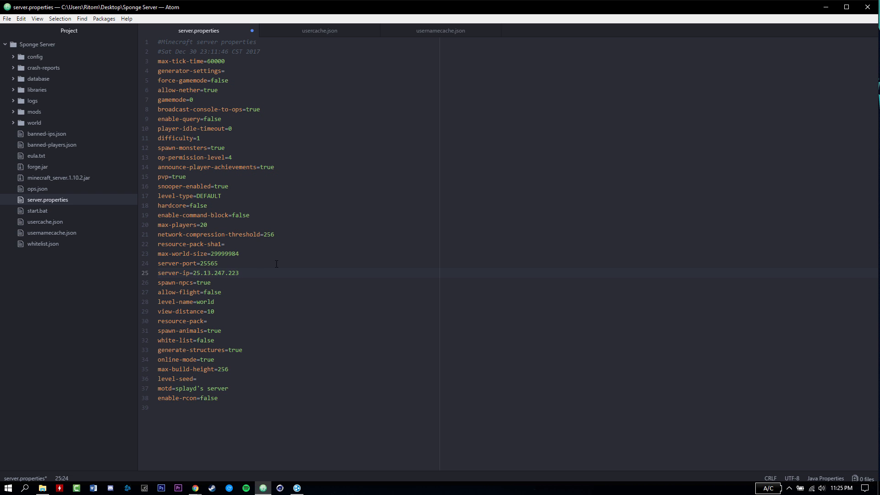
- Check the pasted 25.13.247.223 on line 25 against the address shown in Hamachi
{"action": "left_click_drag", "start_coordinate": [239, 273], "coordinate": [193, 276]}
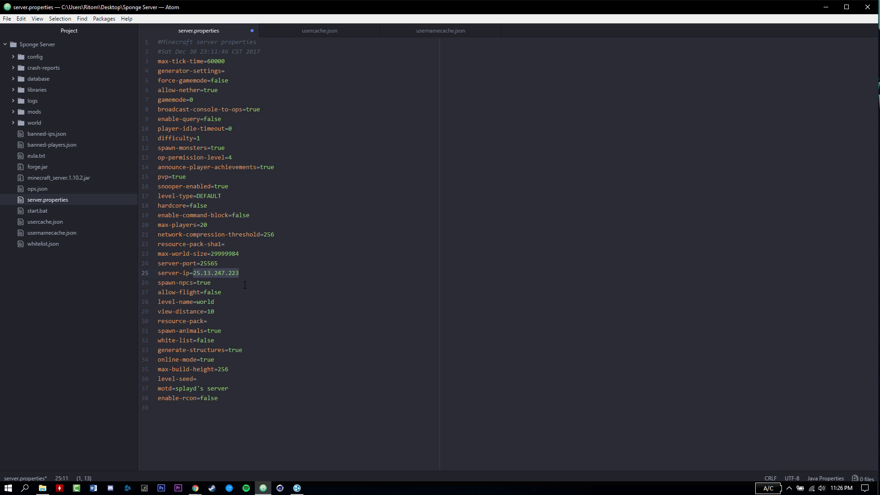
{"action": "left_click", "coordinate": [298, 489]}
{"action": "left_click_drag", "start_coordinate": [566, 186], "coordinate": [548, 184]}
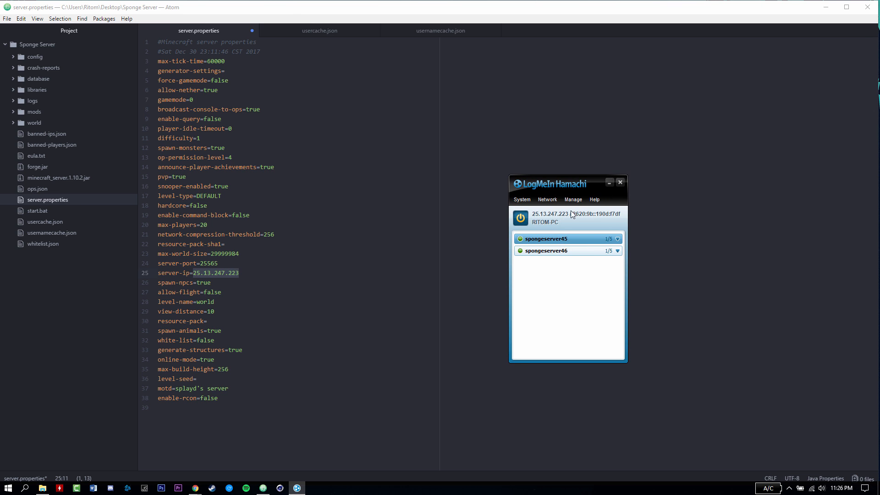
{"action": "left_click", "coordinate": [607, 185]}
{"action": "left_click_drag", "start_coordinate": [240, 273], "coordinate": [189, 273]}
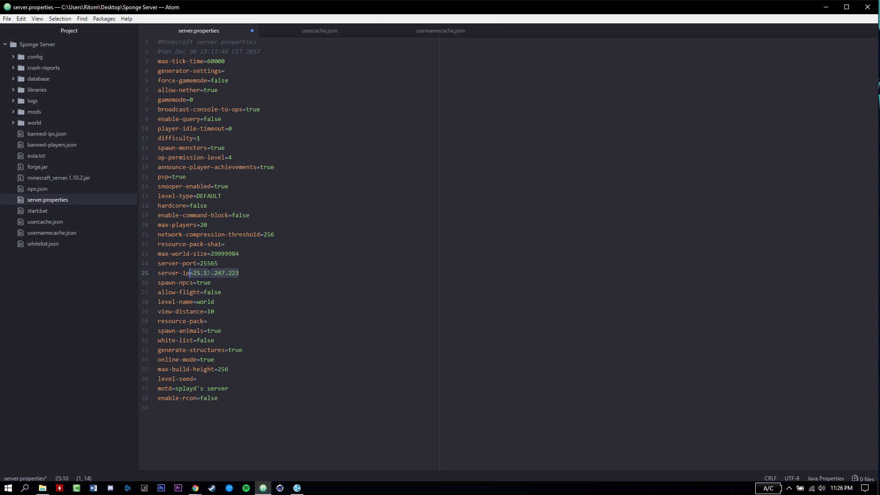
{"action": "left_click", "coordinate": [254, 269]}
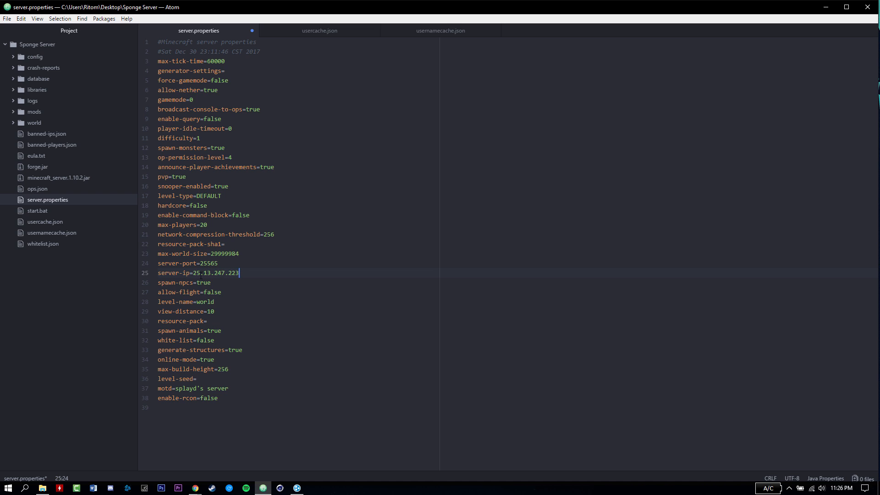
- Enter 10 near the gamemode line of server.properties, save the file, and close Atom
{"action": "left_click", "coordinate": [205, 147]}
{"action": "key", "text": "shift+Left"}
{"action": "left_click", "coordinate": [193, 99]}
{"action": "type", "text": "1"}
{"action": "type", "text": "0"}
{"action": "left_click", "coordinate": [7, 19]}
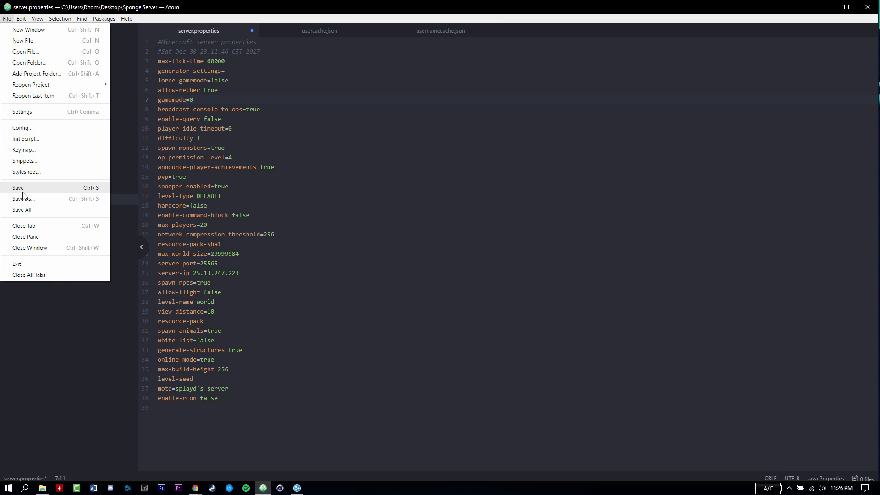
{"action": "left_click", "coordinate": [59, 188]}
{"action": "left_click", "coordinate": [867, 7]}
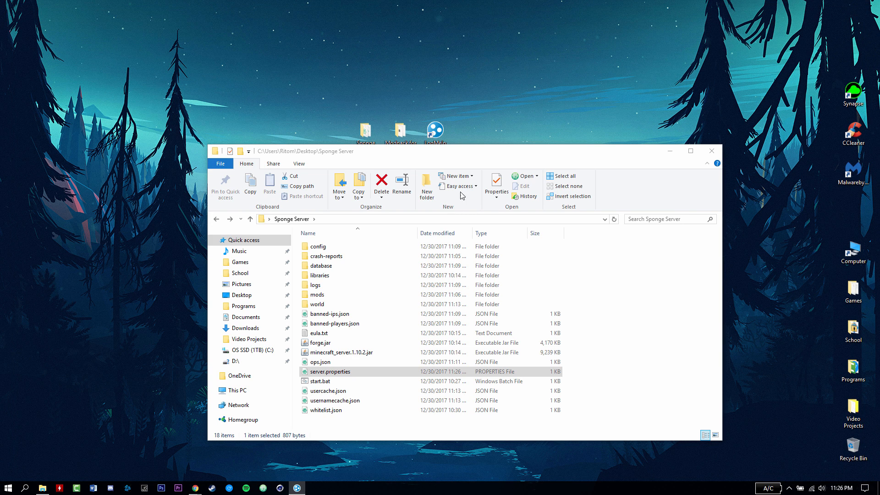
- Bring up Hamachi, minimize the Sponge Server window, and move Modpack for players lower
{"action": "left_click_drag", "start_coordinate": [474, 159], "coordinate": [453, 140]}
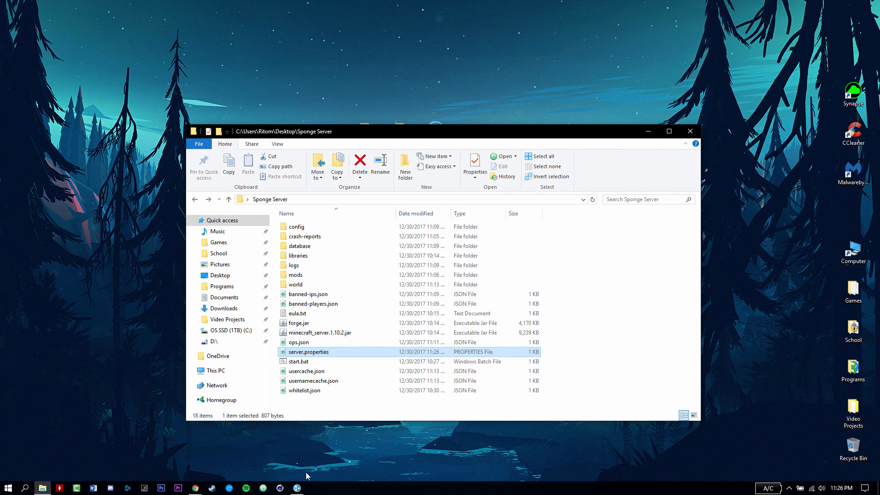
{"action": "left_click", "coordinate": [297, 487]}
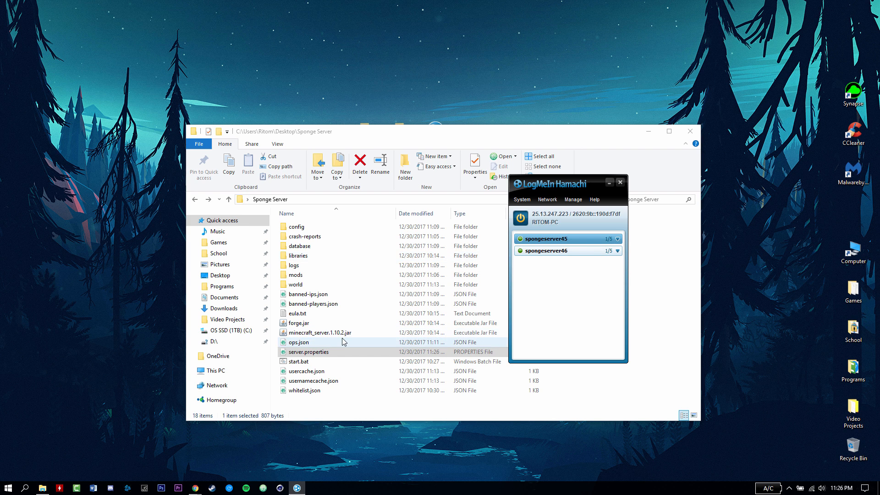
{"action": "left_click_drag", "start_coordinate": [430, 130], "coordinate": [434, 159]}
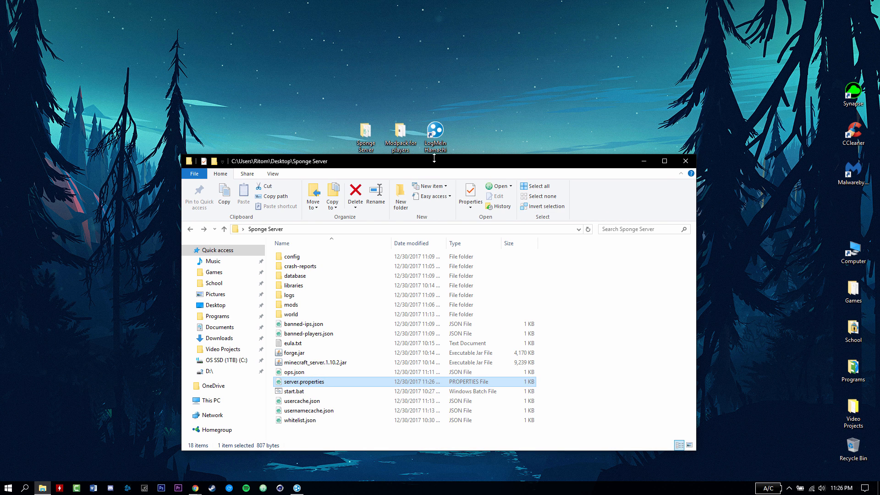
{"action": "left_click", "coordinate": [643, 161]}
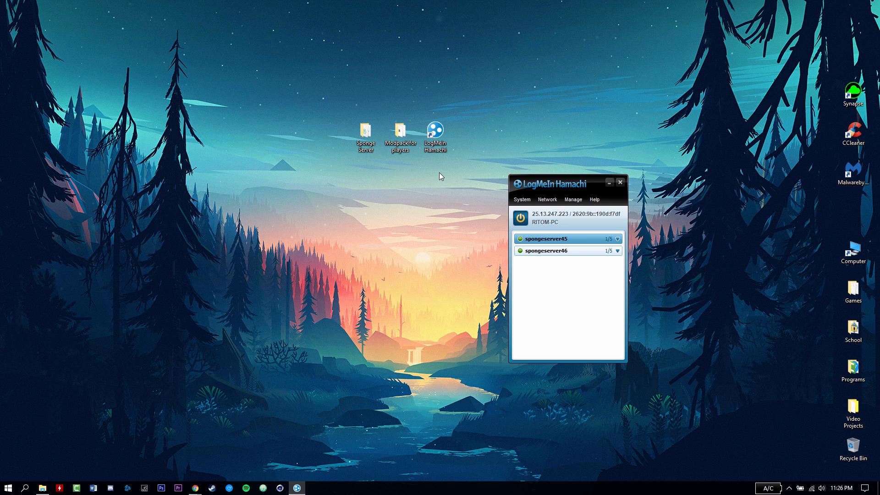
{"action": "left_click_drag", "start_coordinate": [405, 133], "coordinate": [408, 190]}
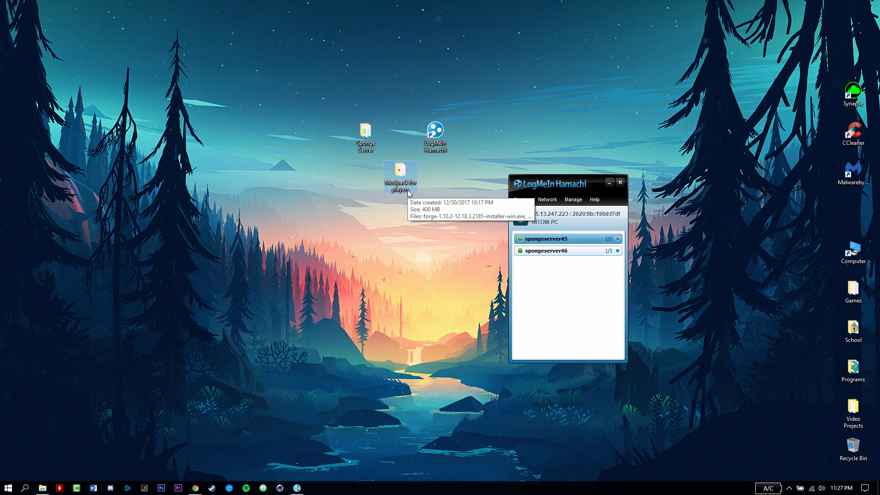
- Open Modpack for players and compare it with the Sponge Server's mods folder
{"action": "double_click", "coordinate": [411, 178]}
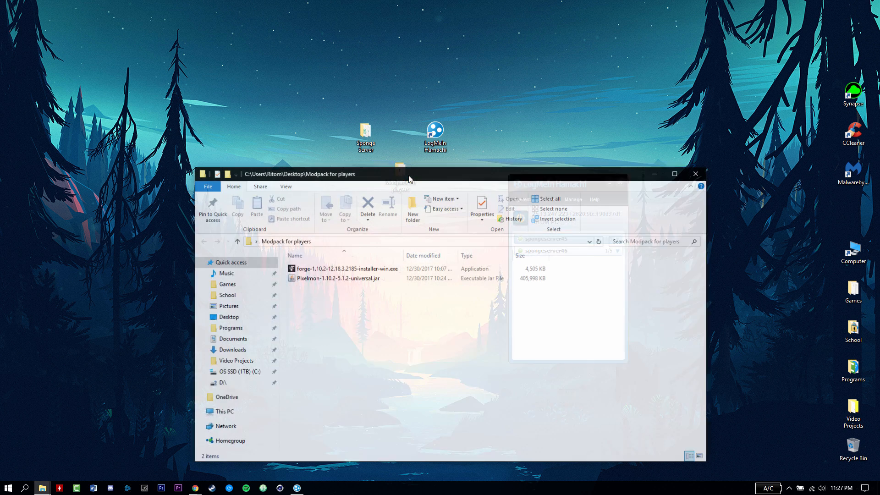
{"action": "left_click_drag", "start_coordinate": [412, 176], "coordinate": [398, 155]}
{"action": "left_click", "coordinate": [287, 247]}
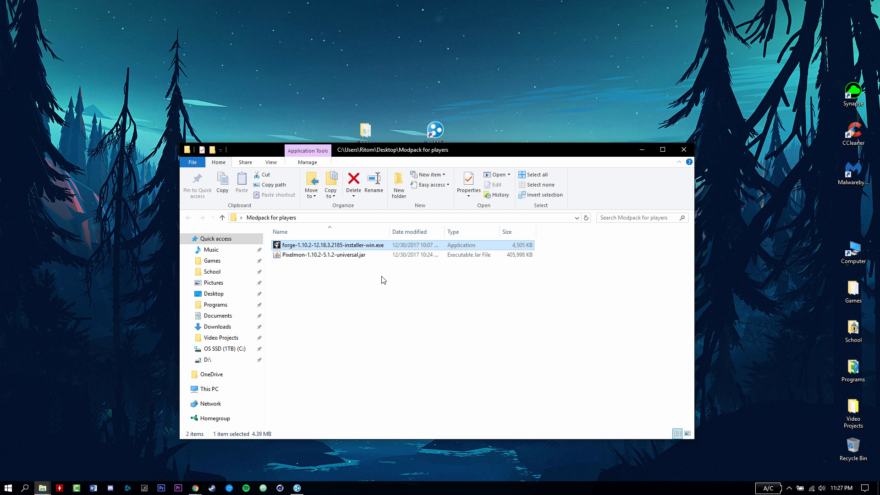
{"action": "double_click", "coordinate": [365, 131]}
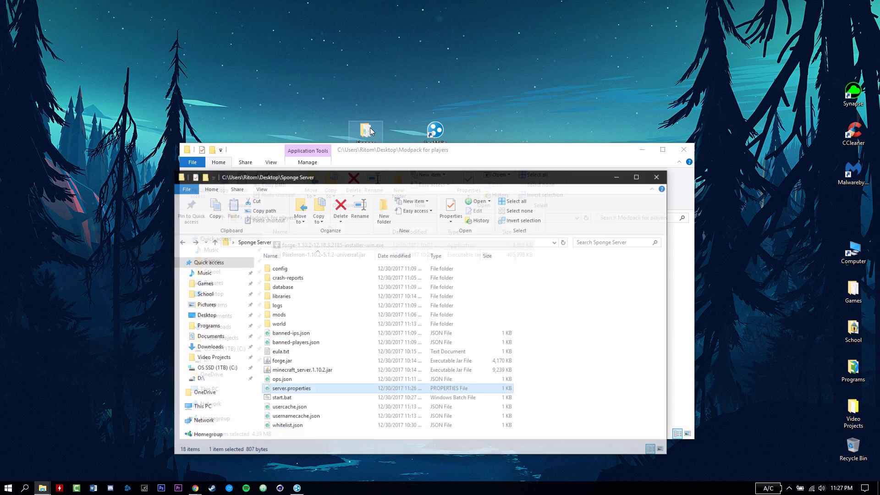
{"action": "double_click", "coordinate": [291, 304]}
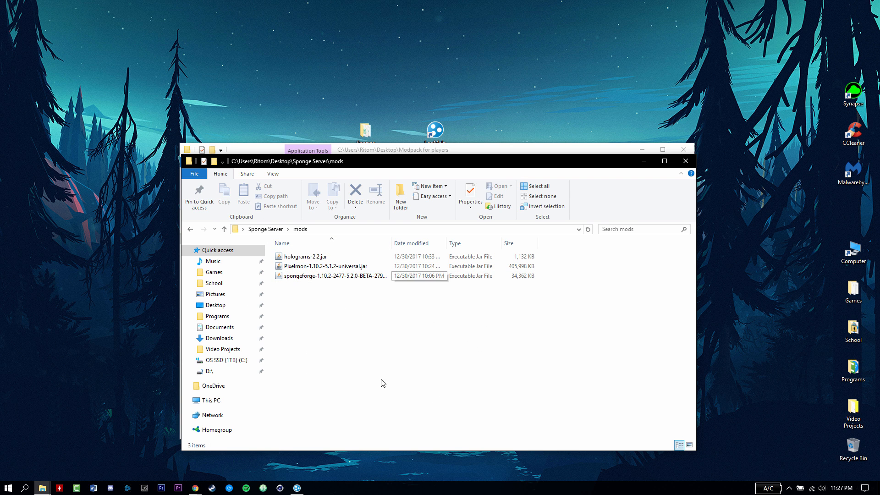
{"action": "left_click", "coordinate": [690, 163]}
- Check the Pixelmon jar in Modpack for players, then close that window
{"action": "left_click", "coordinate": [321, 281]}
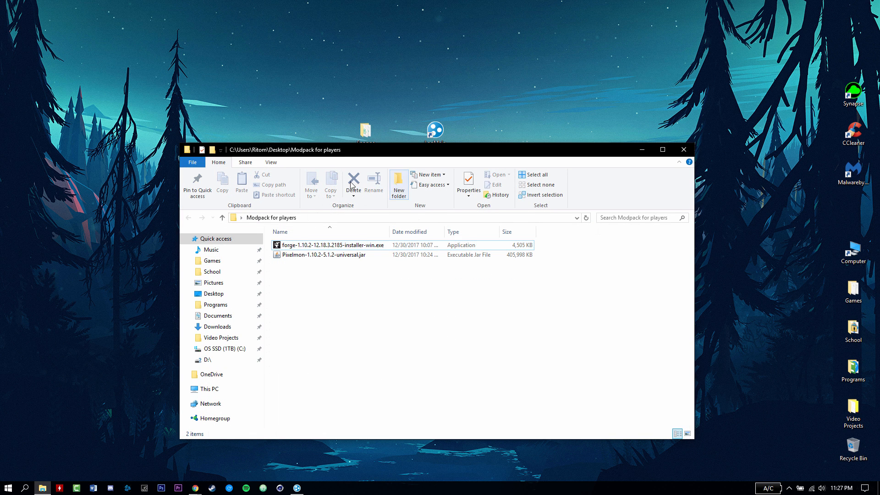
{"action": "left_click_drag", "start_coordinate": [370, 151], "coordinate": [367, 132]}
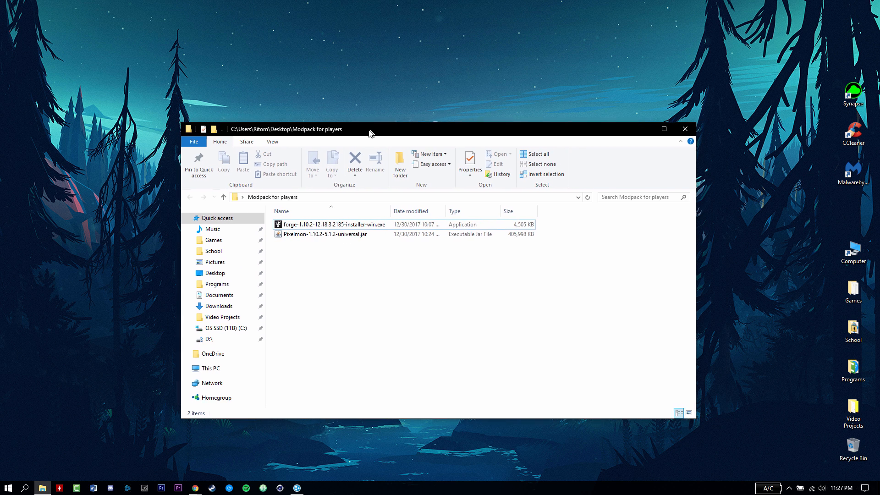
{"action": "left_click", "coordinate": [305, 238]}
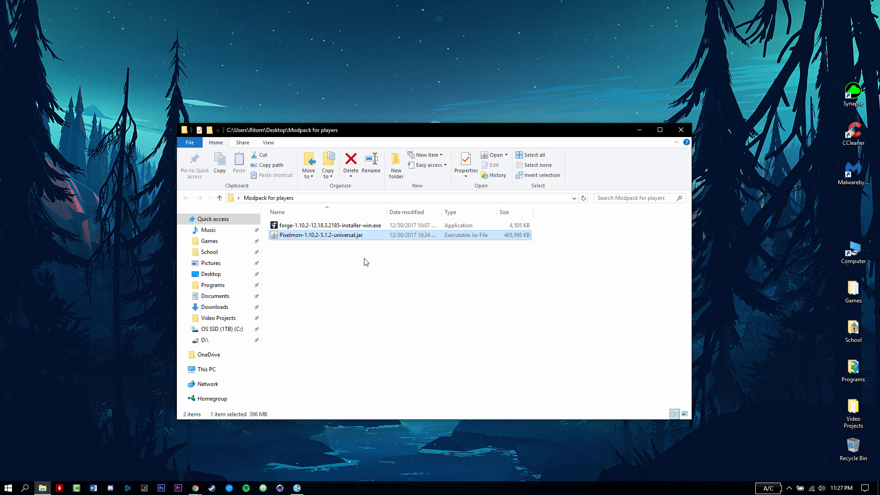
{"action": "left_click", "coordinate": [376, 297]}
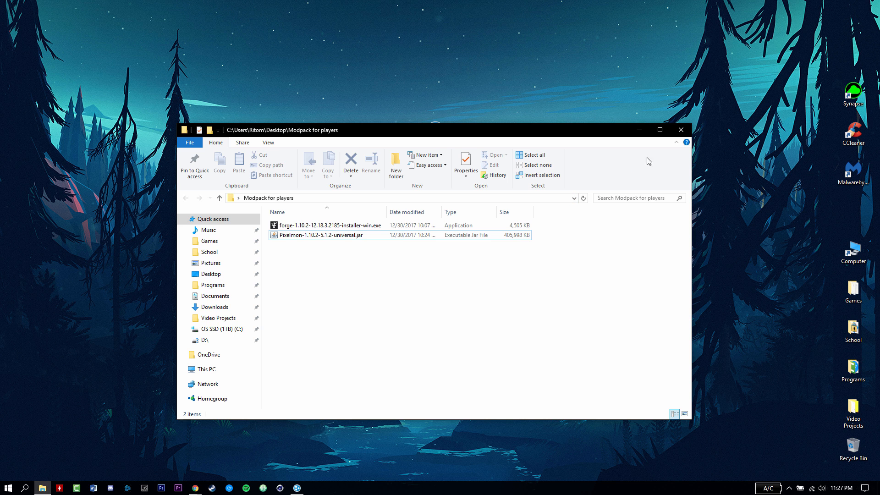
{"action": "left_click", "coordinate": [682, 129]}
- Compress Modpack for players into Modpack for players.zip and place it below the folder
{"action": "right_click", "coordinate": [401, 176]}
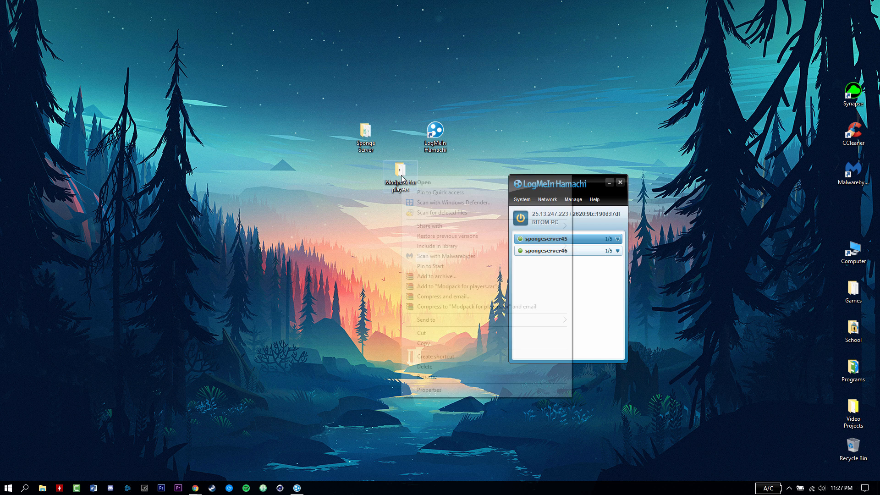
{"action": "mouse_move", "coordinate": [437, 320]}
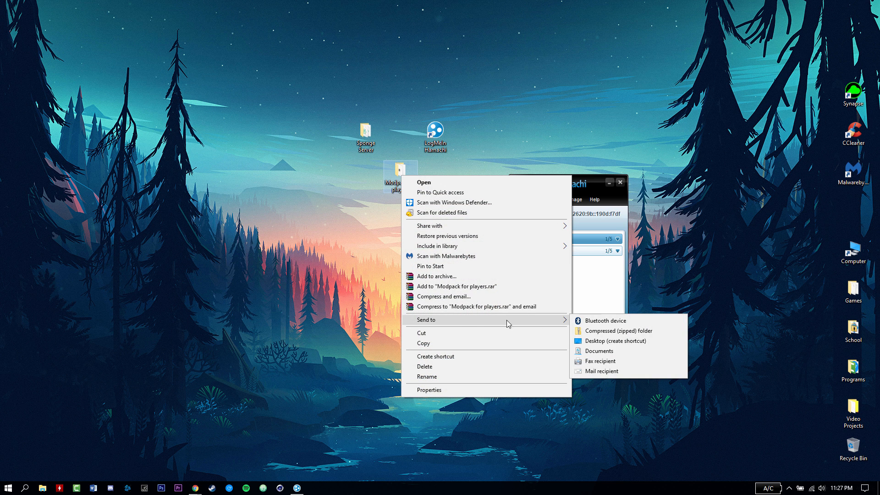
{"action": "left_click", "coordinate": [602, 331]}
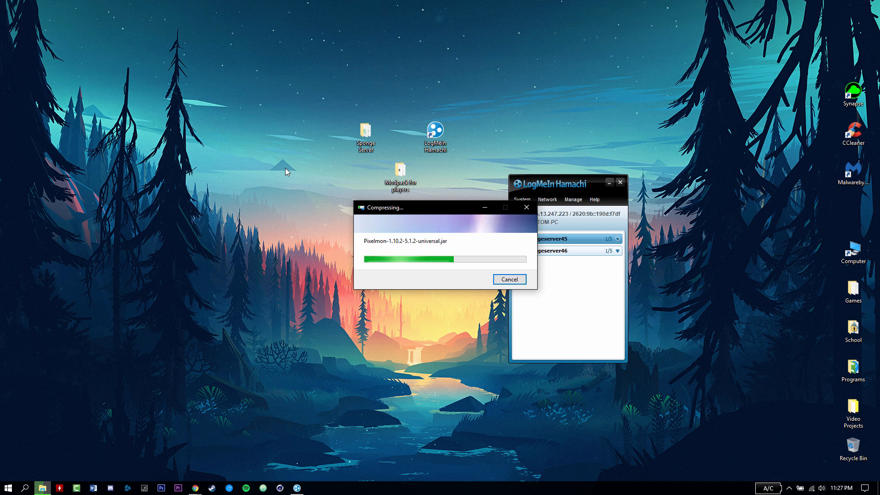
{"action": "key", "text": "Return"}
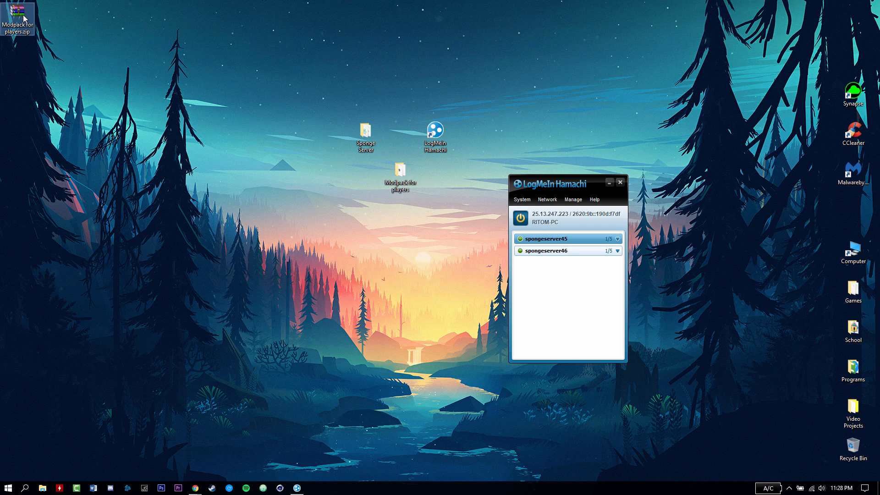
{"action": "left_click_drag", "start_coordinate": [18, 16], "coordinate": [352, 226]}
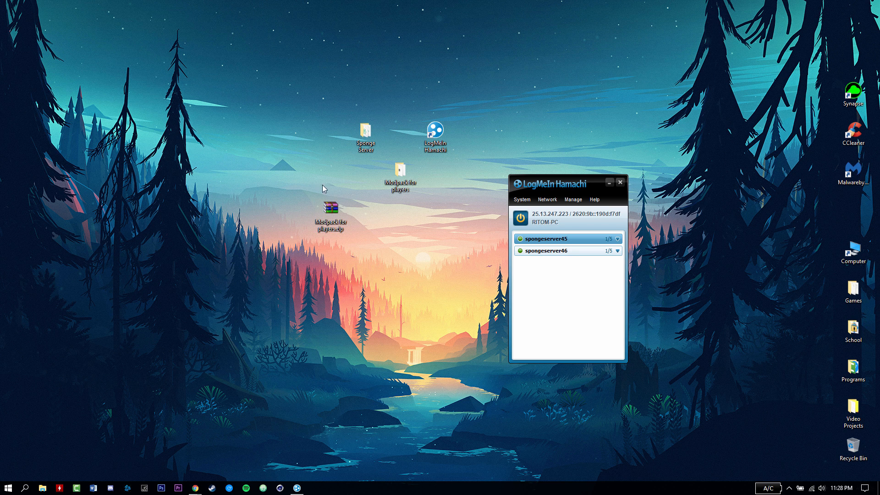
{"action": "left_click_drag", "start_coordinate": [308, 188], "coordinate": [350, 244]}
- Open Modpack for players.zip in WinRAR and dismiss the license reminder
{"action": "left_click_drag", "start_coordinate": [273, 178], "coordinate": [362, 286]}
{"action": "left_click", "coordinate": [353, 242]}
{"action": "double_click", "coordinate": [334, 213]}
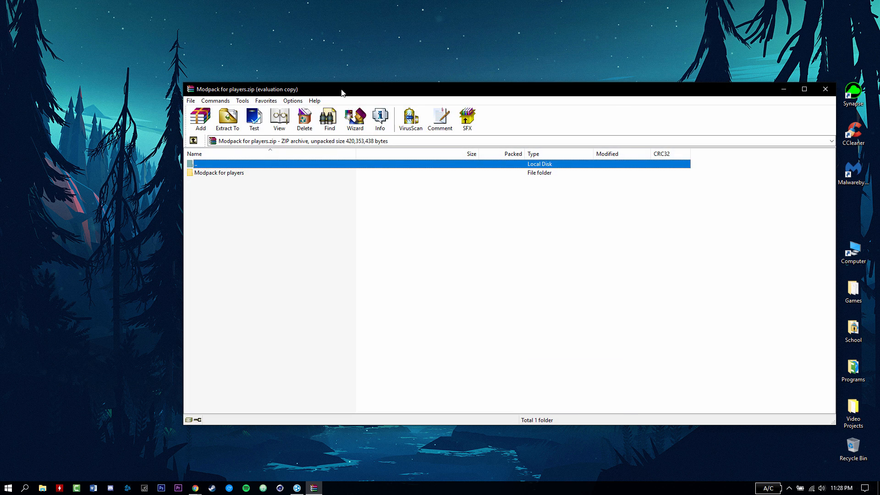
{"action": "left_click_drag", "start_coordinate": [342, 92], "coordinate": [506, 114]}
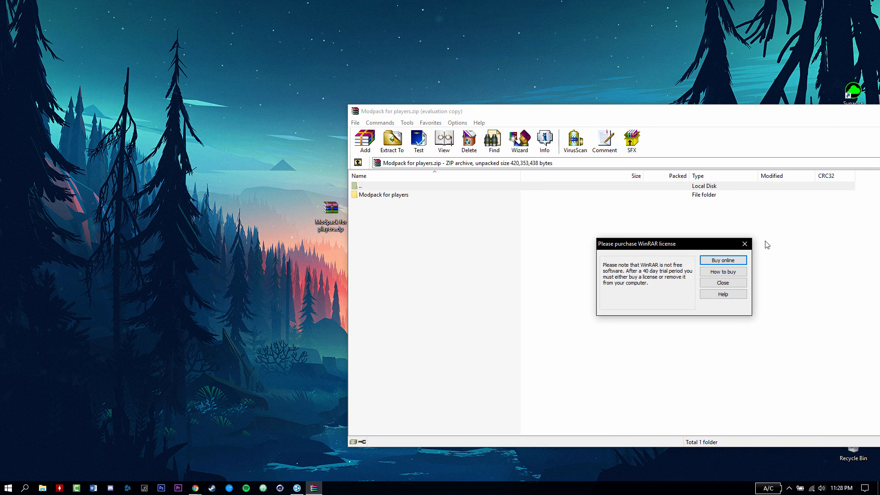
{"action": "left_click", "coordinate": [739, 248]}
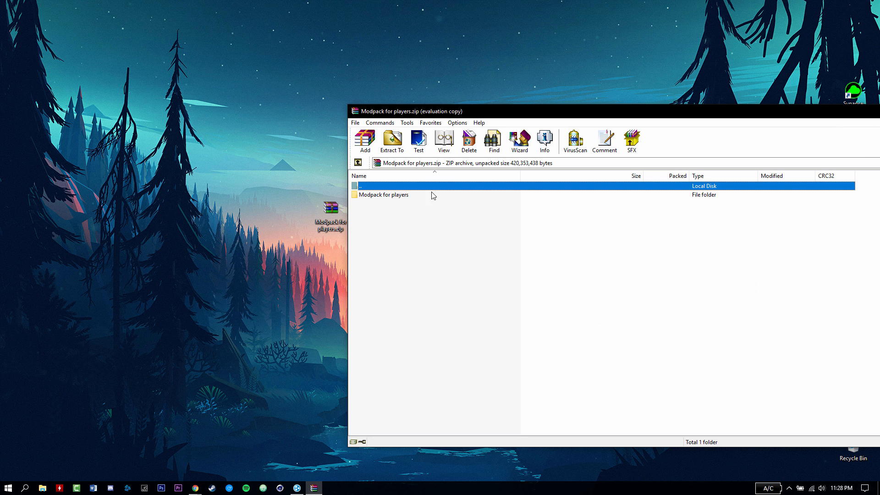
- Extract the Modpack for players folder to the desktop, replacing existing files, and close WinRAR
{"action": "left_click", "coordinate": [375, 196]}
{"action": "left_click_drag", "start_coordinate": [375, 197], "coordinate": [292, 193]}
{"action": "left_click_drag", "start_coordinate": [216, 191], "coordinate": [217, 192]}
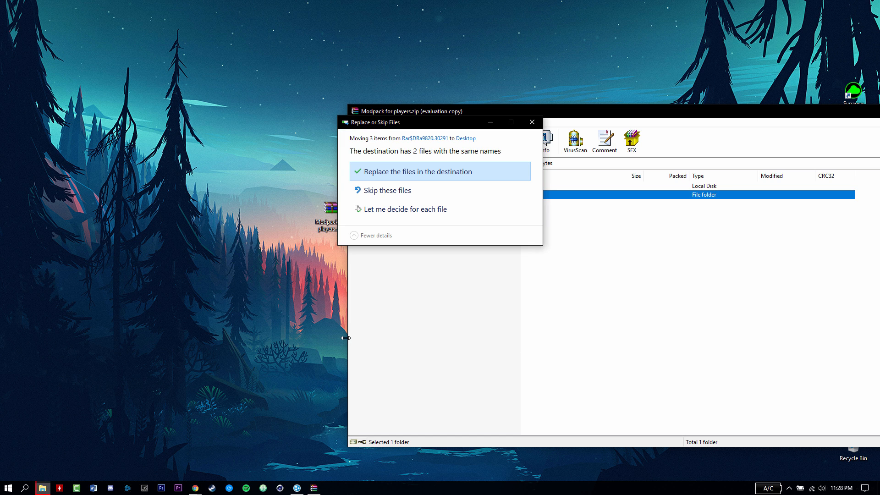
{"action": "left_click", "coordinate": [391, 174]}
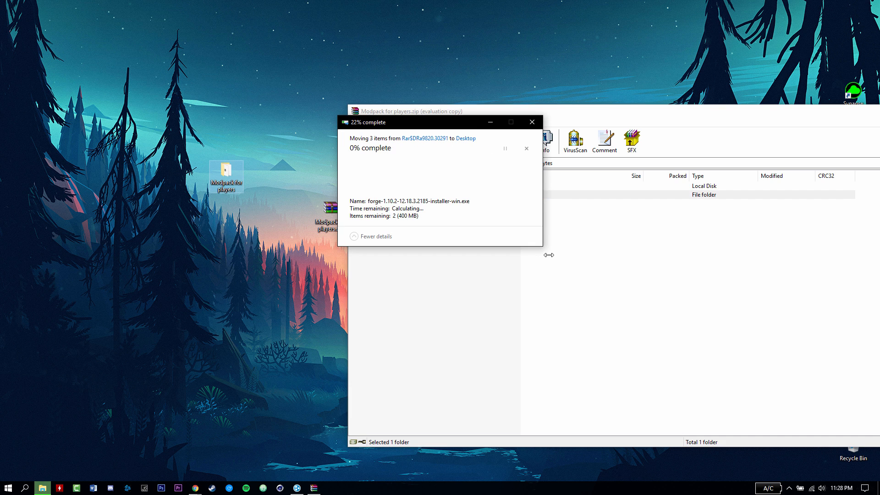
{"action": "left_click_drag", "start_coordinate": [589, 110], "coordinate": [388, 117]}
{"action": "left_click", "coordinate": [788, 118]}
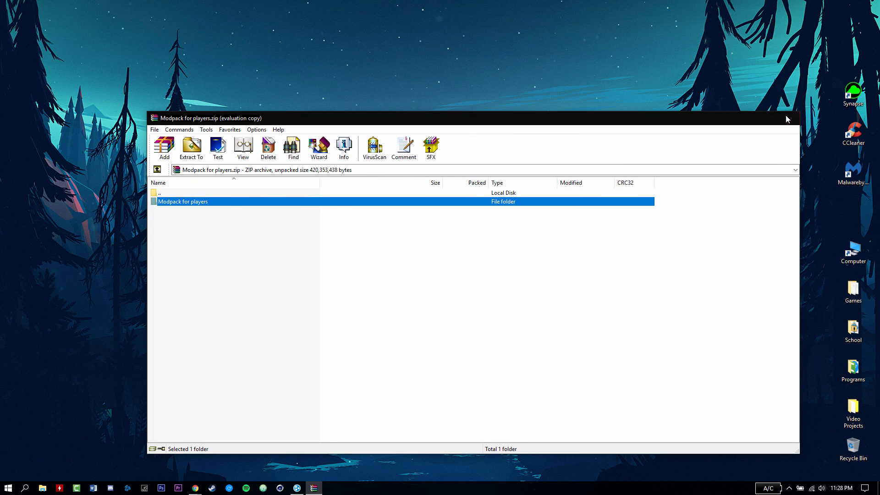
{"action": "left_click", "coordinate": [232, 179]}
{"action": "left_click", "coordinate": [275, 153]}
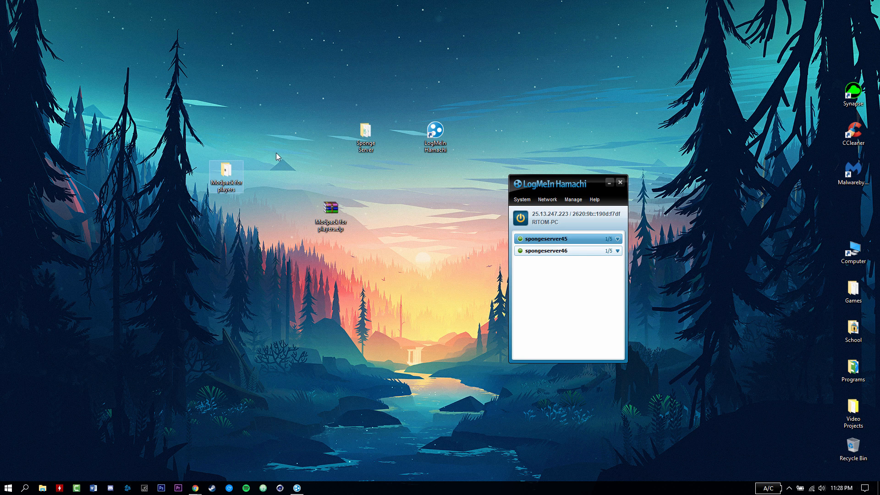
- Run the forge installer from the extracted folder, skipping Mercurius, and install the client profile
{"action": "double_click", "coordinate": [226, 177]}
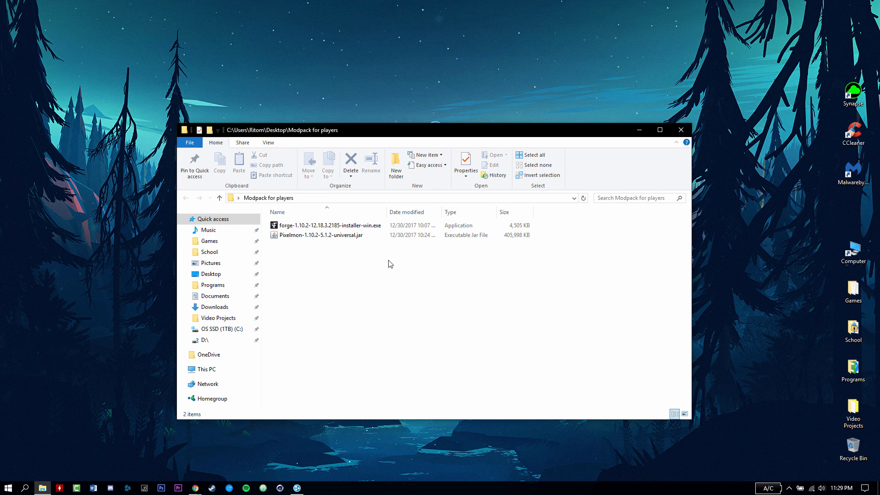
{"action": "double_click", "coordinate": [349, 226]}
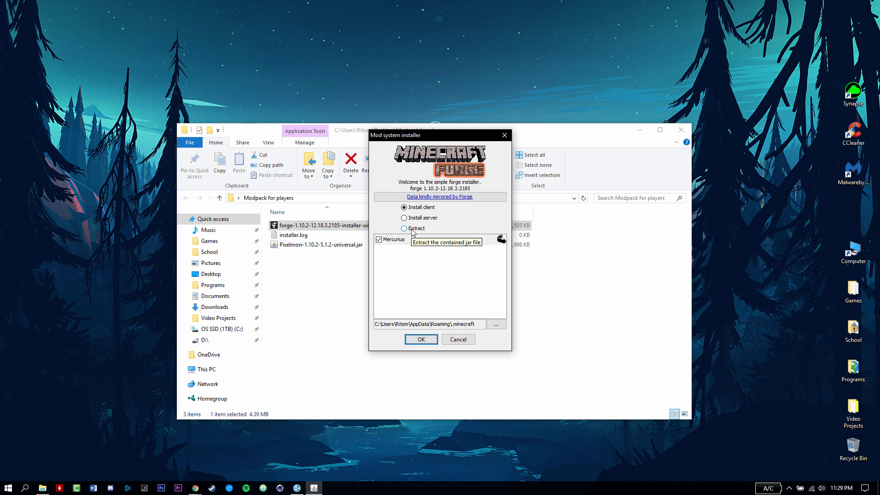
{"action": "left_click", "coordinate": [380, 242]}
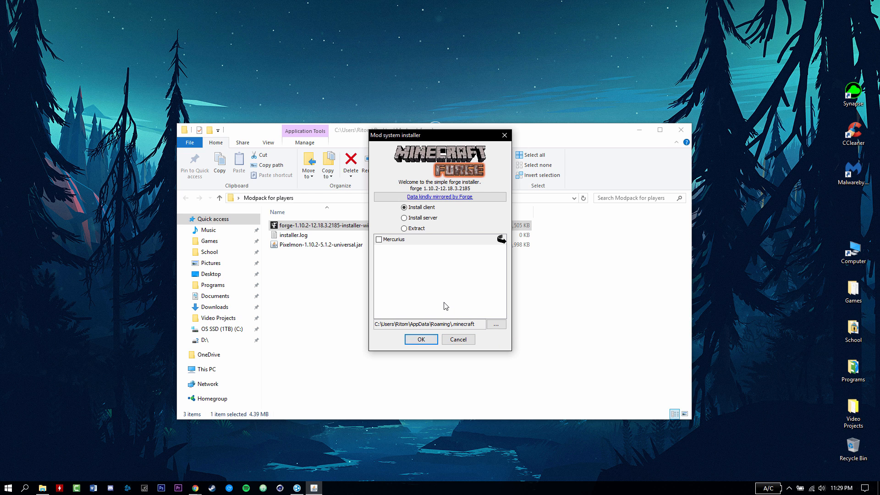
{"action": "left_click", "coordinate": [419, 340]}
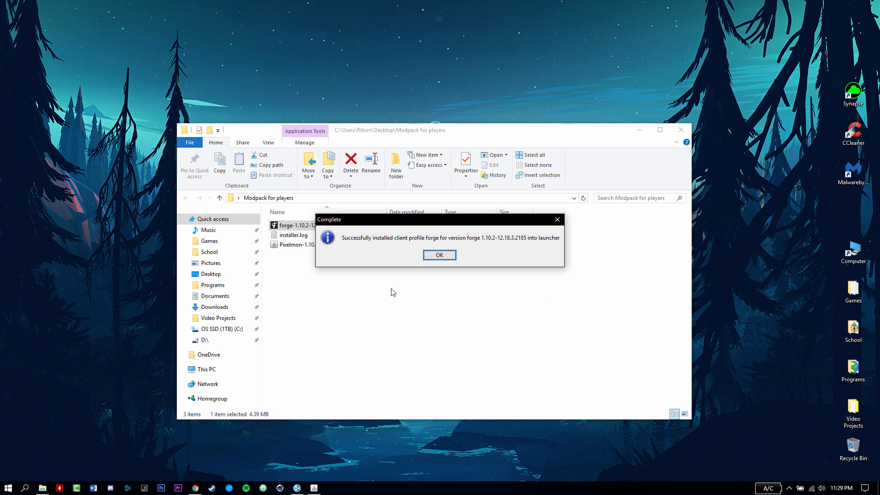
{"action": "left_click", "coordinate": [439, 255]}
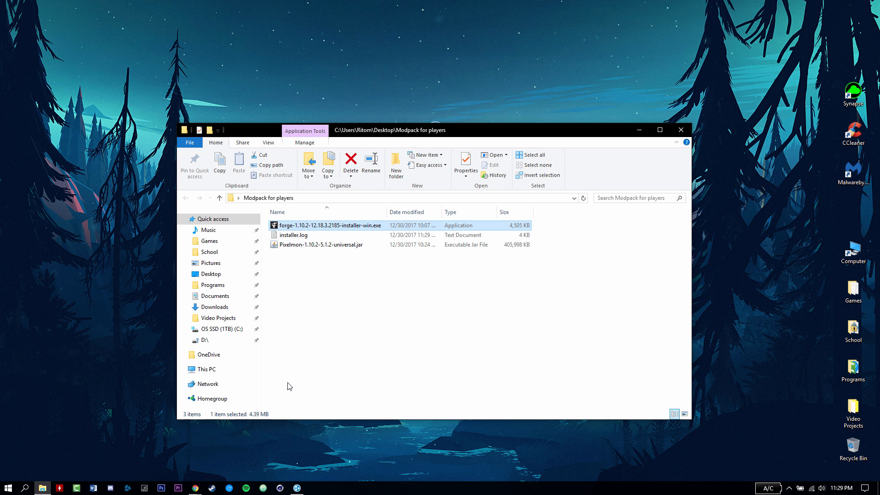
- Open a second Explorer window and navigate to AppData Roaming's .minecraft folder
{"action": "middle_click", "coordinate": [44, 487]}
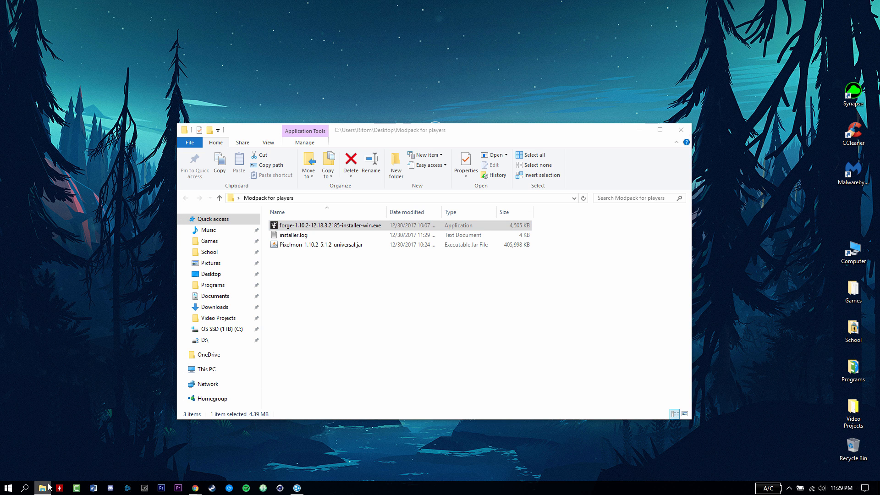
{"action": "left_click_drag", "start_coordinate": [472, 137], "coordinate": [656, 188]}
{"action": "left_click", "coordinate": [495, 252]}
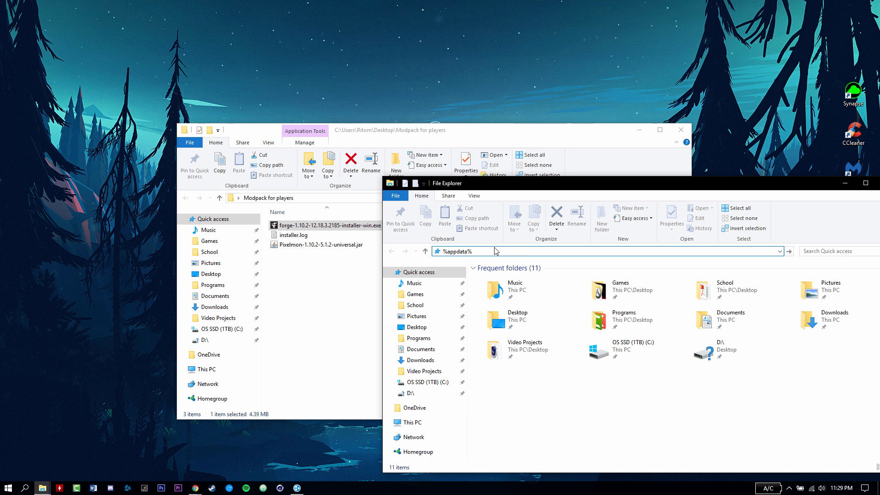
{"action": "key", "text": "Return"}
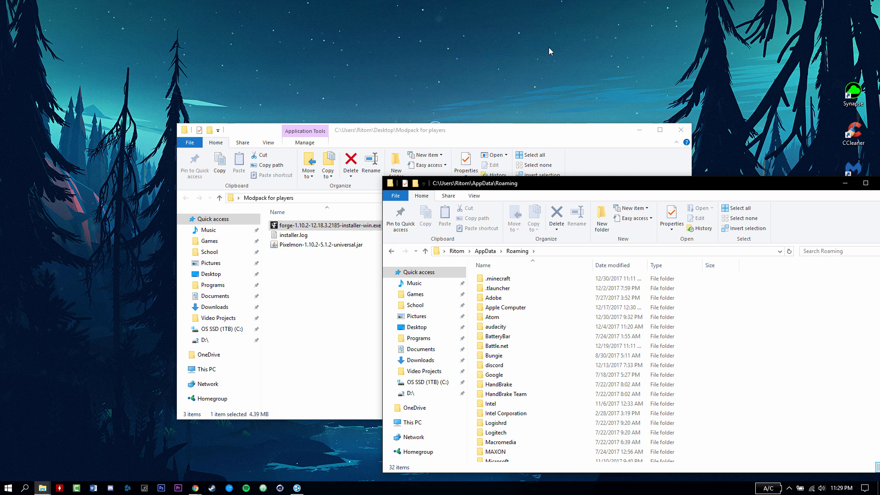
{"action": "double_click", "coordinate": [497, 279]}
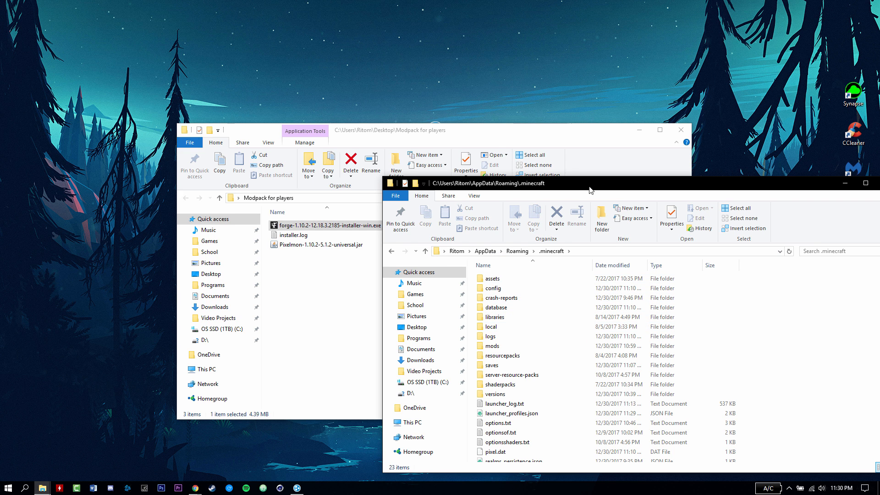
{"action": "left_click_drag", "start_coordinate": [589, 186], "coordinate": [588, 161]}
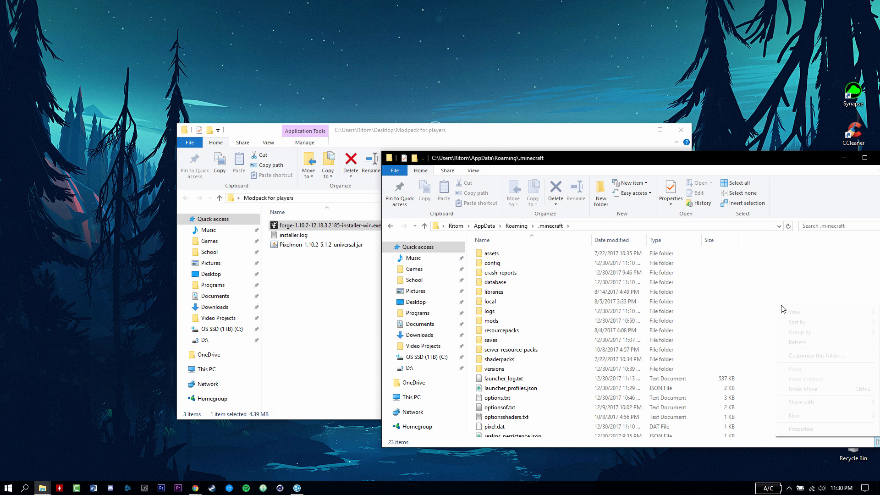
- Try creating a 'mods' folder in .minecraft, then back out since one already exists
{"action": "right_click", "coordinate": [781, 306]}
{"action": "mouse_move", "coordinate": [800, 415]}
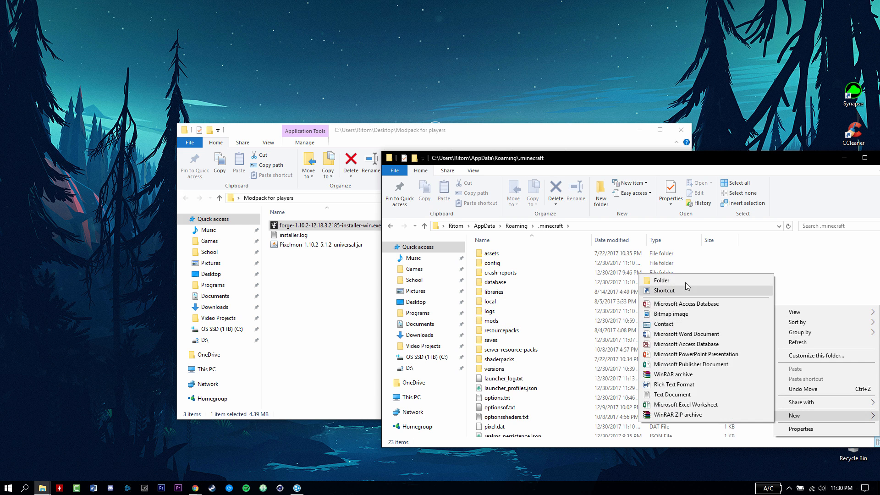
{"action": "left_click", "coordinate": [761, 281]}
{"action": "type", "text": "mods"}
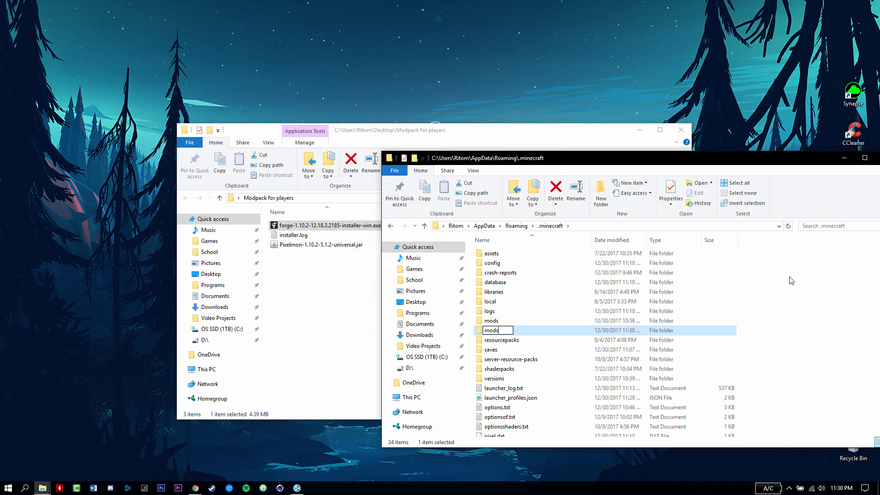
{"action": "key", "text": "Return"}
{"action": "left_click", "coordinate": [522, 337]}
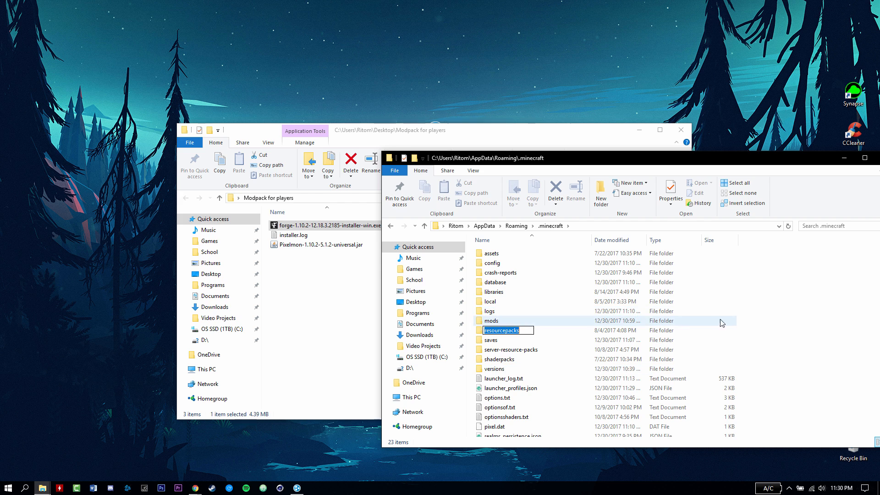
{"action": "left_click", "coordinate": [741, 312]}
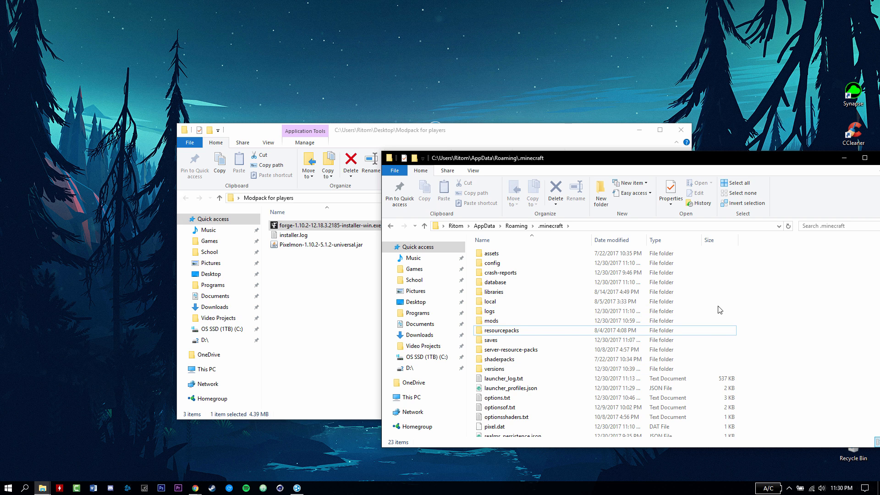
- Open .minecraft\mods and delete the old Pixelmon jar
{"action": "left_click", "coordinate": [501, 322]}
{"action": "double_click", "coordinate": [500, 322]}
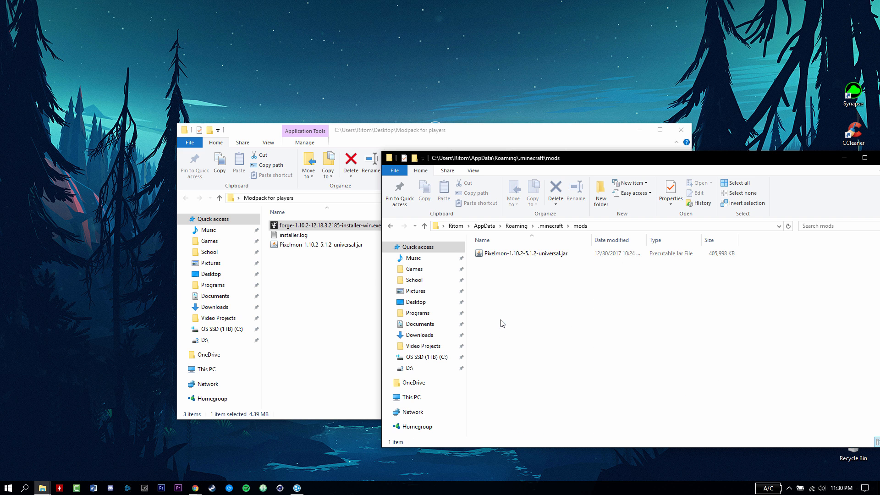
{"action": "left_click_drag", "start_coordinate": [577, 162], "coordinate": [542, 157]}
{"action": "left_click", "coordinate": [475, 343]}
{"action": "key", "text": "Delete"}
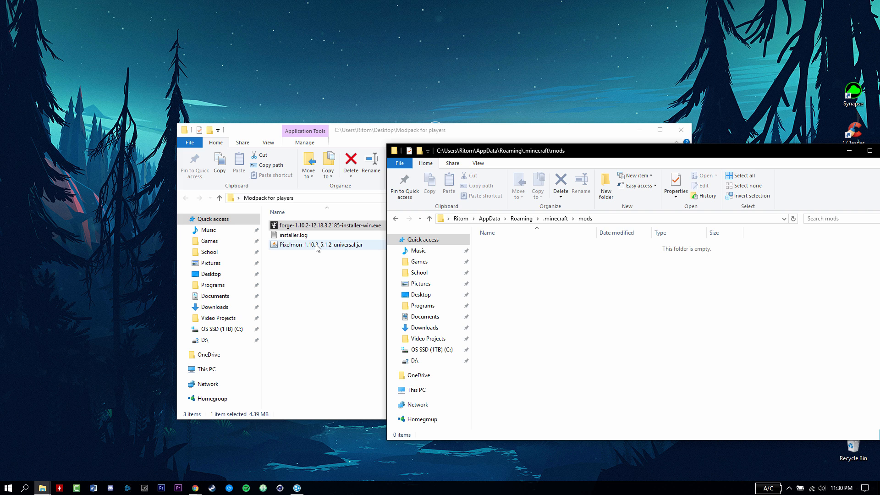
- Move Pixelmon-1.10.2-5.1.2-universal.jar from Modpack for players into the empty mods folder
{"action": "left_click_drag", "start_coordinate": [314, 248], "coordinate": [310, 275]}
{"action": "left_click", "coordinate": [310, 275]}
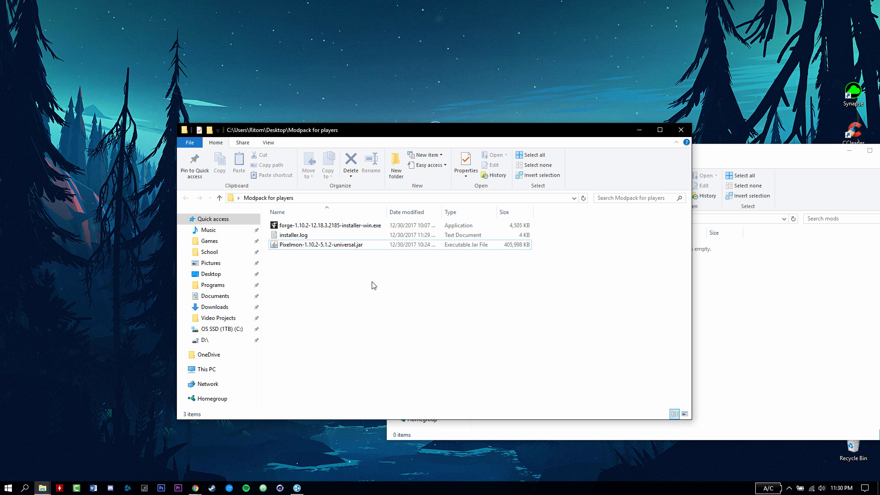
{"action": "left_click_drag", "start_coordinate": [312, 247], "coordinate": [778, 328]}
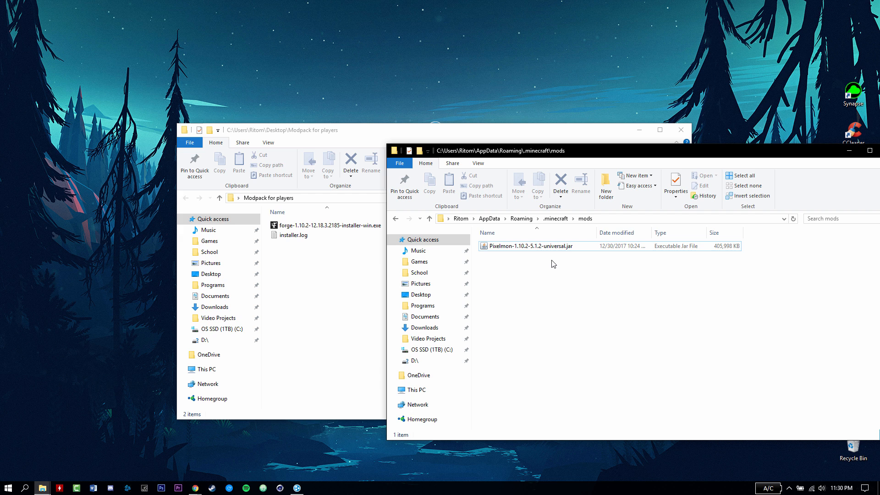
- Confirm the Pixelmon jar is in mods, then close both folder windows
{"action": "left_click", "coordinate": [325, 305]}
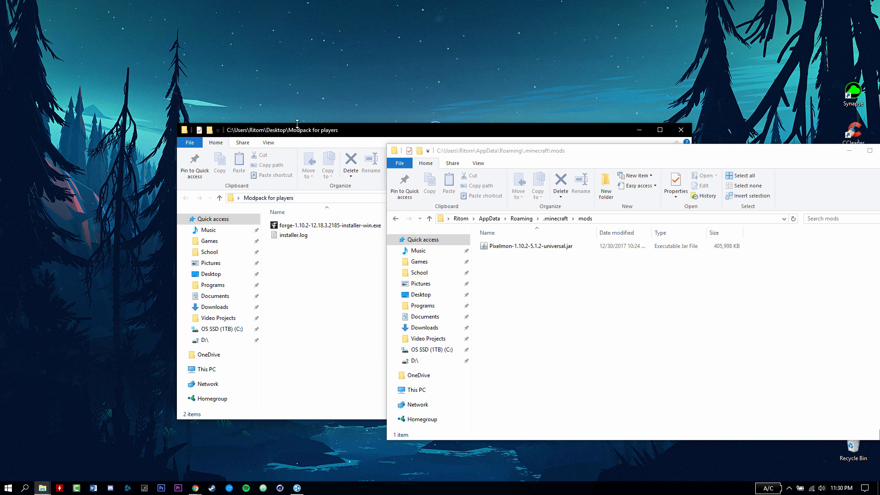
{"action": "left_click_drag", "start_coordinate": [297, 124], "coordinate": [267, 119]}
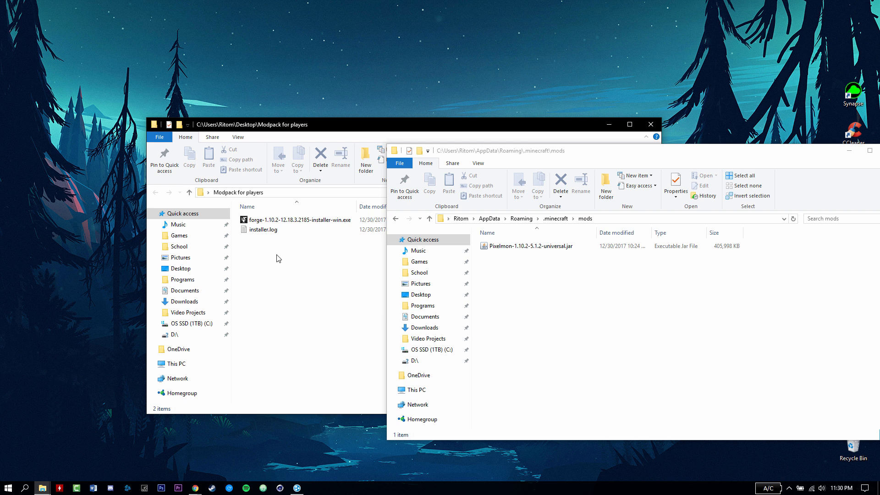
{"action": "left_click", "coordinate": [277, 220]}
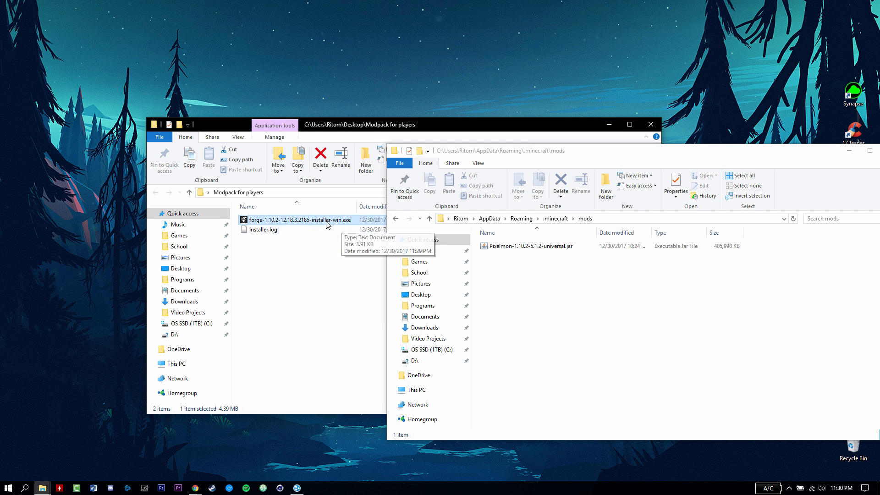
{"action": "left_click", "coordinate": [291, 229]}
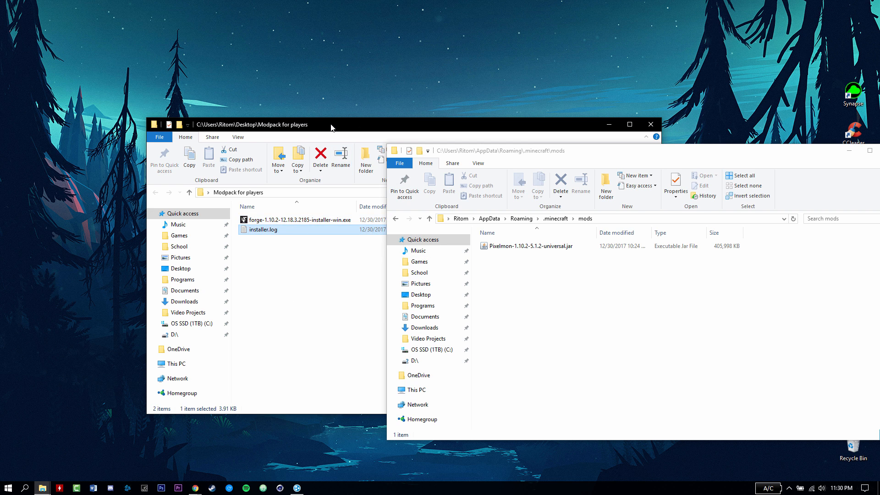
{"action": "left_click_drag", "start_coordinate": [332, 127], "coordinate": [305, 91]}
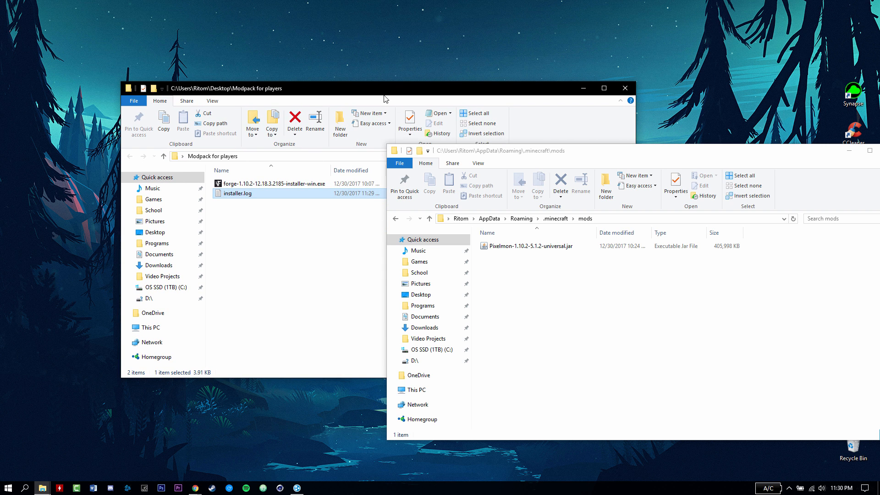
{"action": "left_click", "coordinate": [527, 250]}
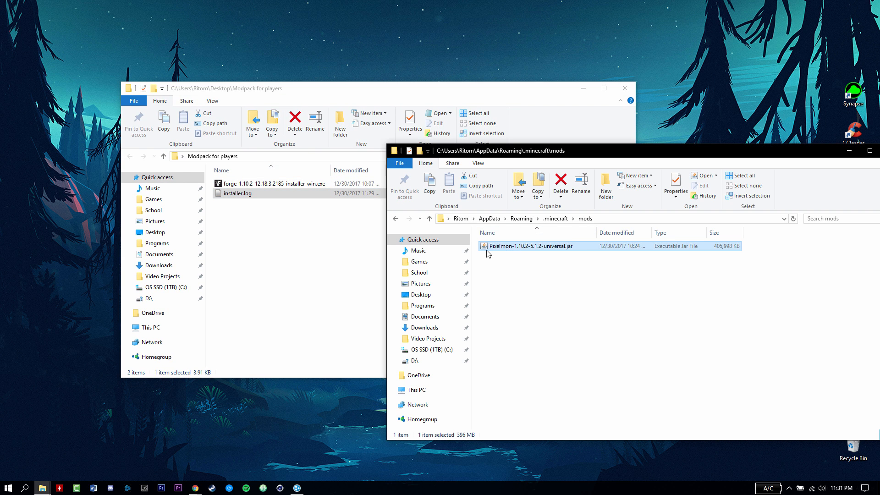
{"action": "left_click", "coordinate": [625, 88]}
{"action": "left_click_drag", "start_coordinate": [853, 152], "coordinate": [644, 146]}
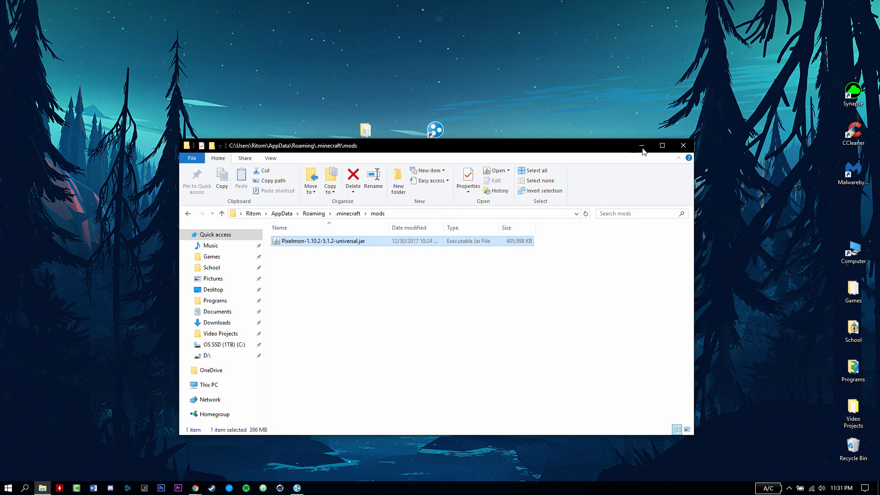
{"action": "left_click", "coordinate": [680, 146]}
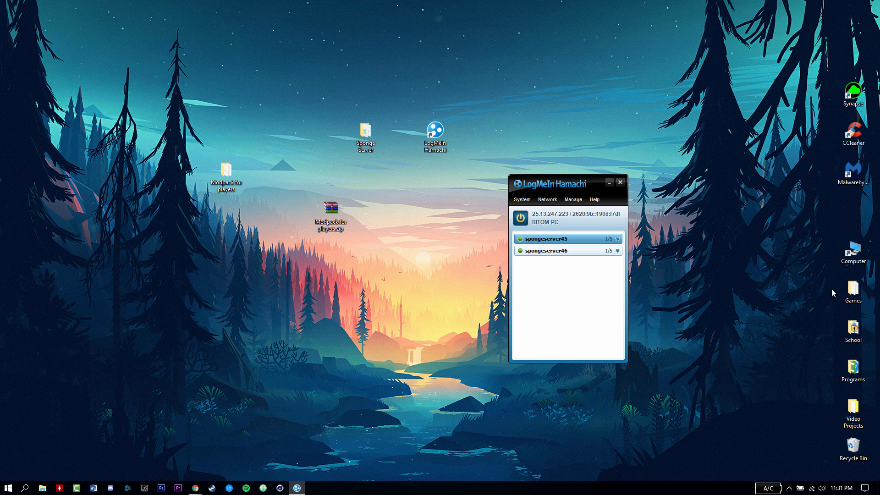
- Start the Minecraft Launcher from the Games folder on the desktop
{"action": "double_click", "coordinate": [853, 328]}
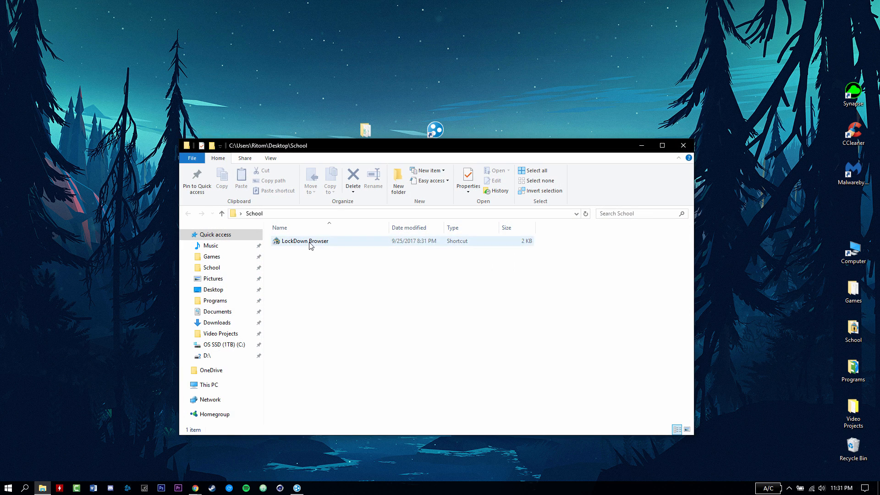
{"action": "left_click", "coordinate": [683, 145]}
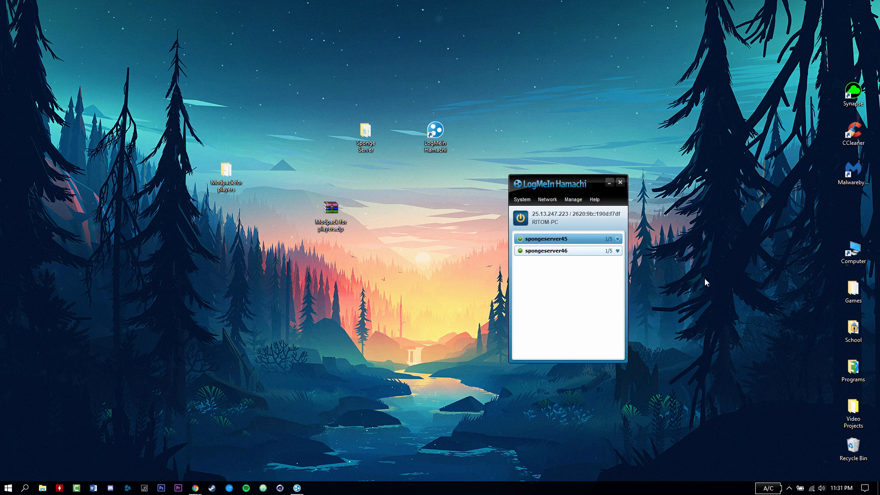
{"action": "double_click", "coordinate": [854, 290]}
{"action": "double_click", "coordinate": [402, 247]}
{"action": "left_click", "coordinate": [682, 145]}
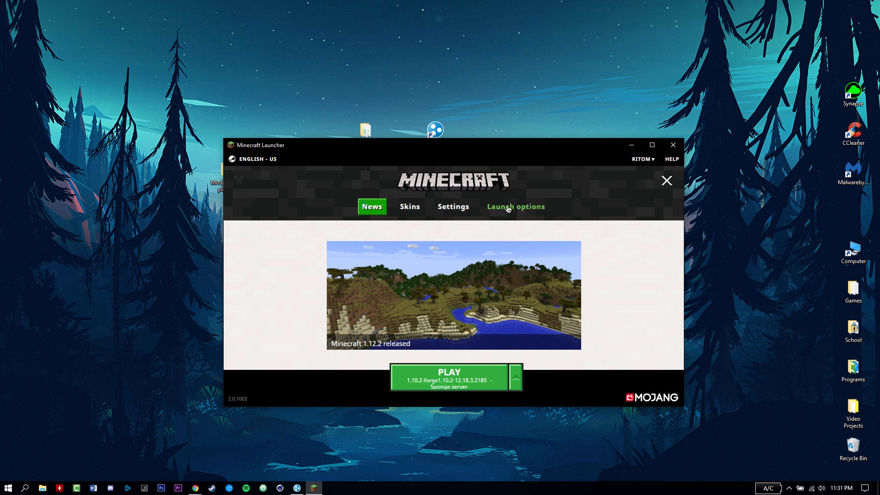
- Keep the Sponge server launch profile selected and start Minecraft with it
{"action": "left_click", "coordinate": [519, 375]}
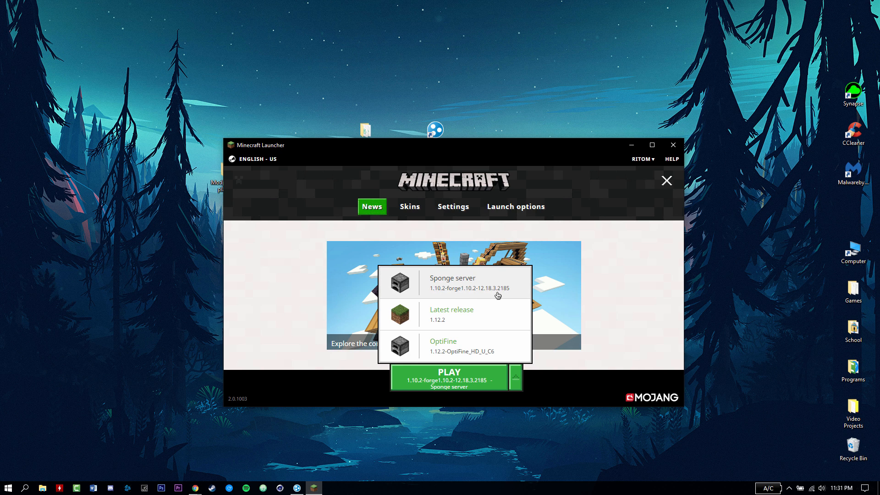
{"action": "left_click", "coordinate": [454, 281]}
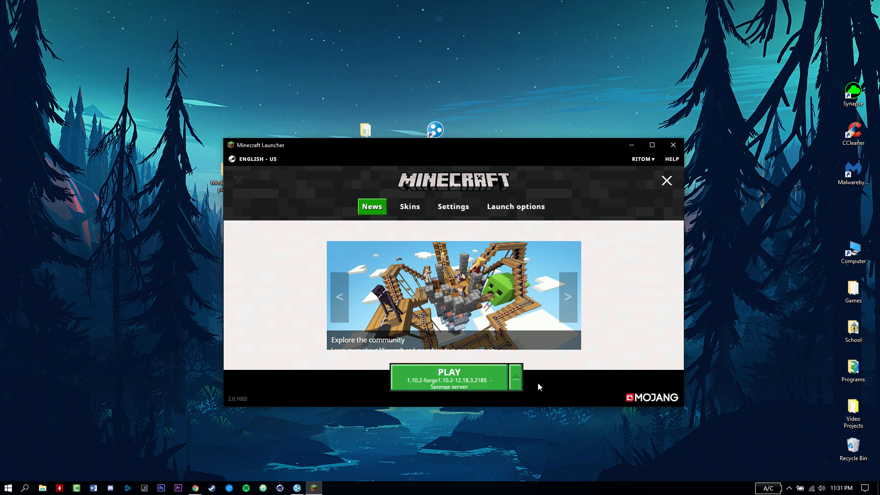
{"action": "left_click", "coordinate": [454, 381]}
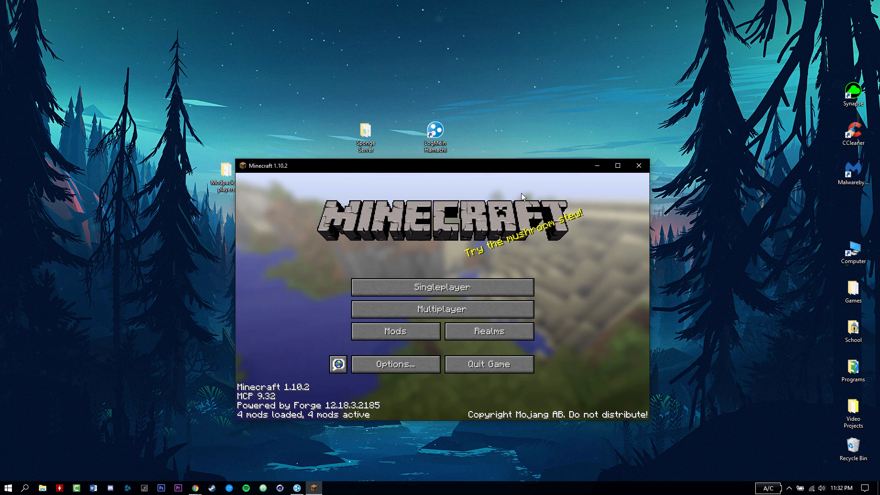
- Run start.bat from the Sponge Server folder to launch the server console
{"action": "double_click", "coordinate": [372, 137]}
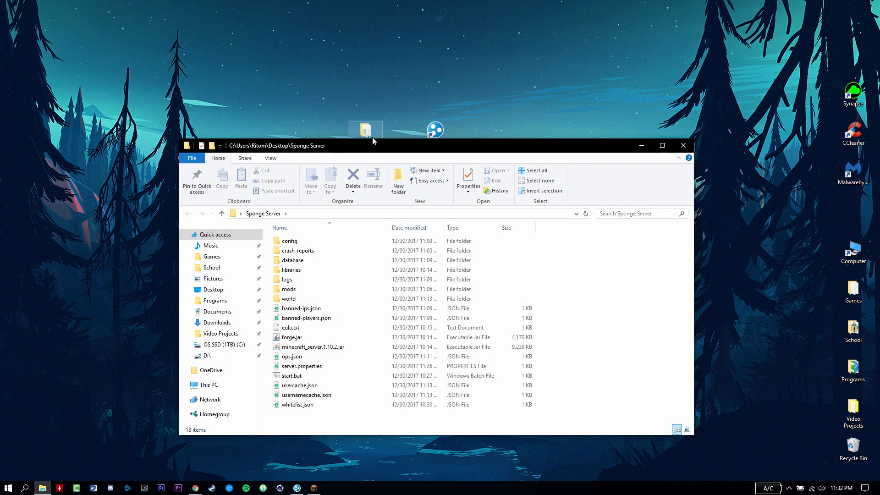
{"action": "left_click", "coordinate": [344, 377]}
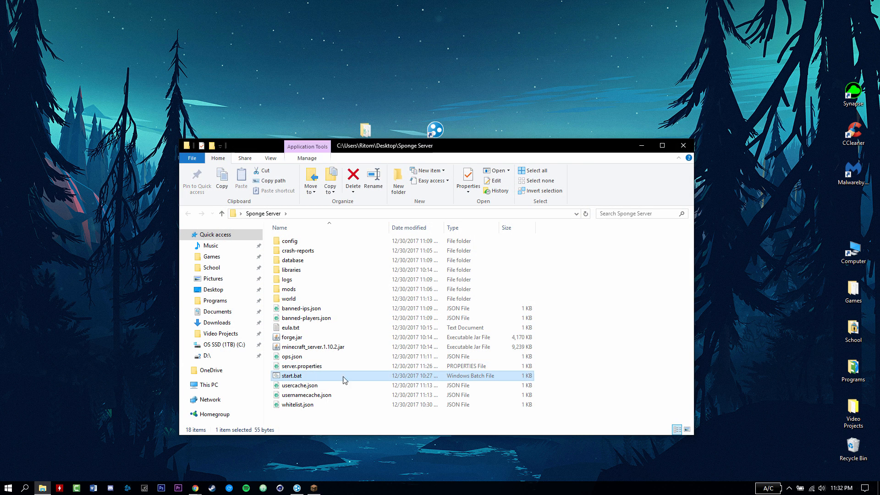
{"action": "double_click", "coordinate": [344, 376]}
{"action": "left_click", "coordinate": [683, 146]}
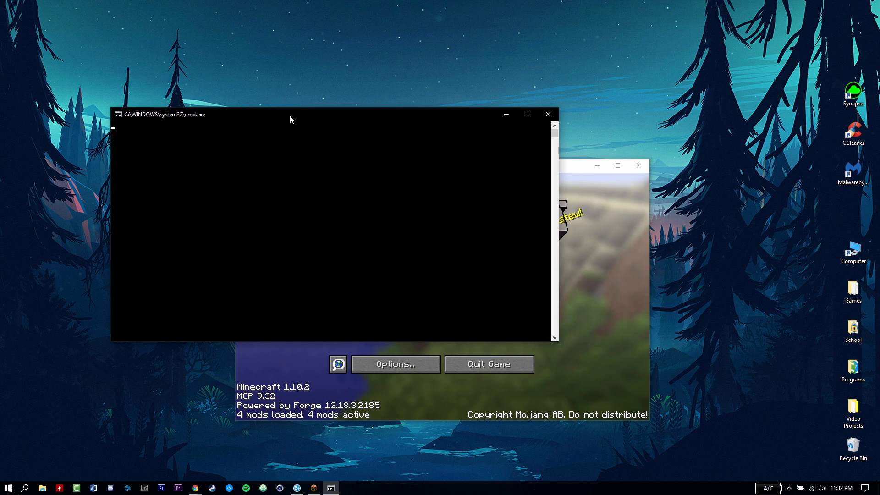
{"action": "left_click_drag", "start_coordinate": [289, 114], "coordinate": [298, 77]}
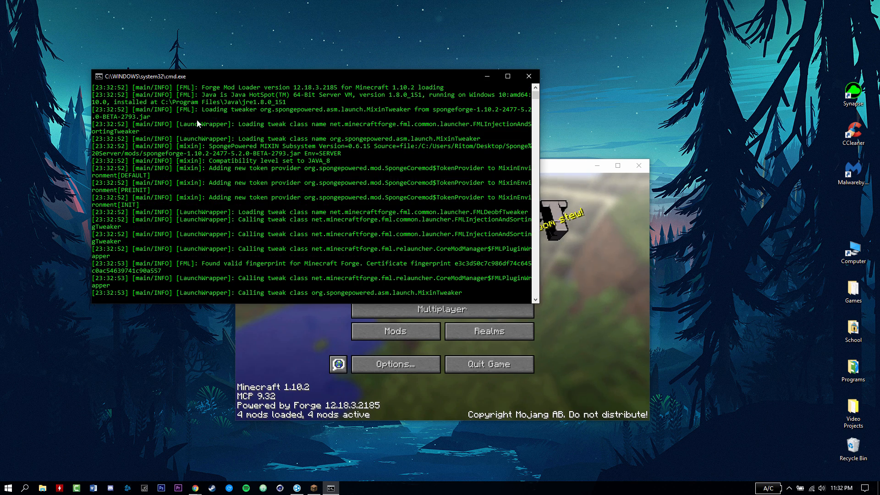
- Wait for the server console to report Done, then minimize Hamachi and the console
{"action": "left_click", "coordinate": [297, 489]}
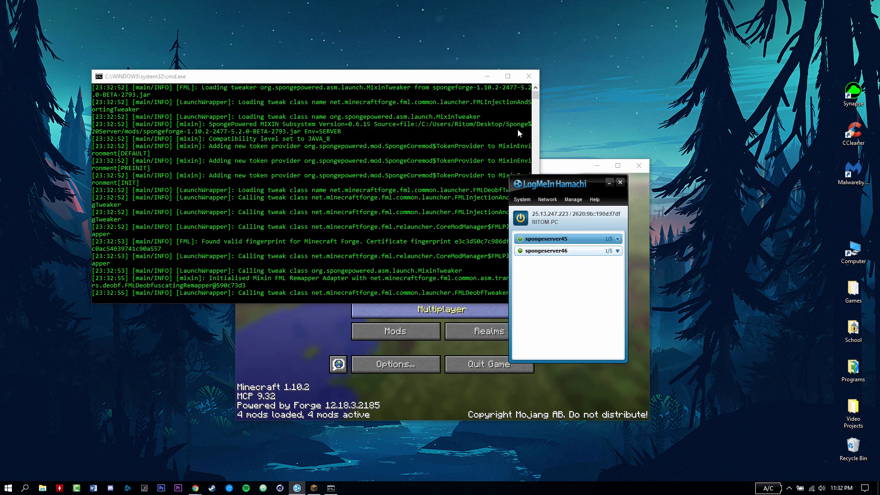
{"action": "left_click_drag", "start_coordinate": [546, 189], "coordinate": [151, 303]}
{"action": "left_click", "coordinate": [149, 76]}
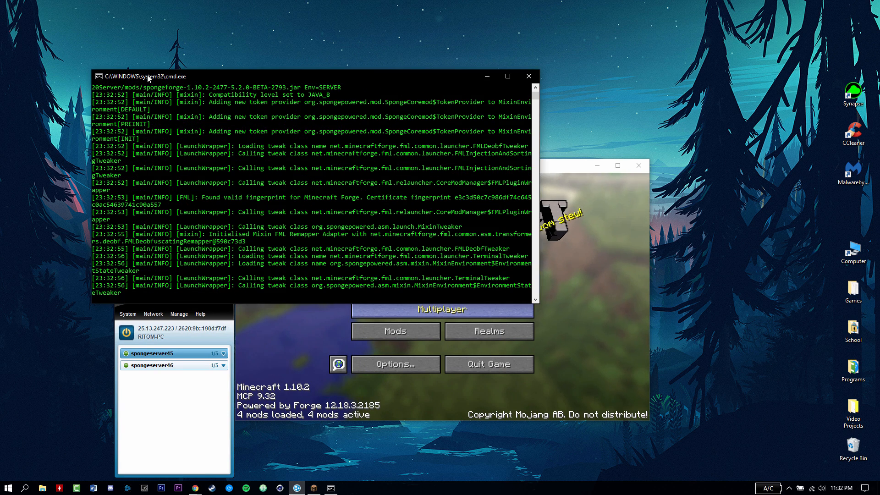
{"action": "left_click", "coordinate": [174, 312]}
{"action": "left_click", "coordinate": [193, 79]}
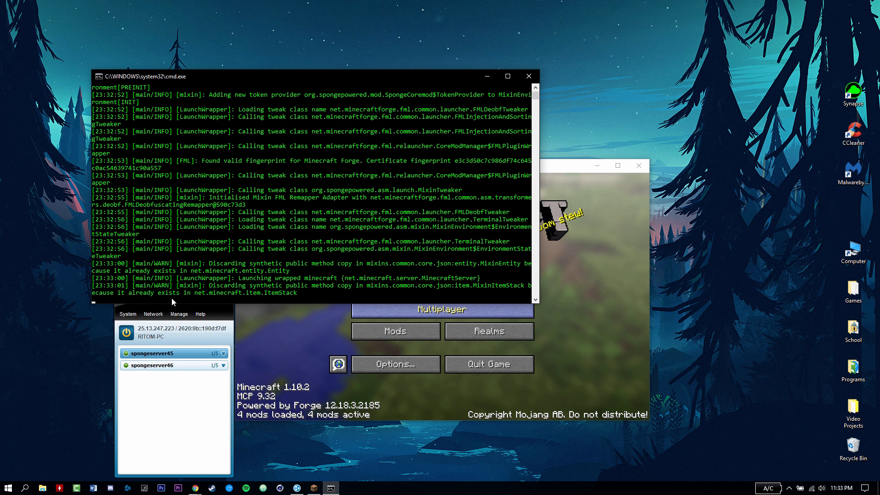
{"action": "left_click", "coordinate": [136, 402]}
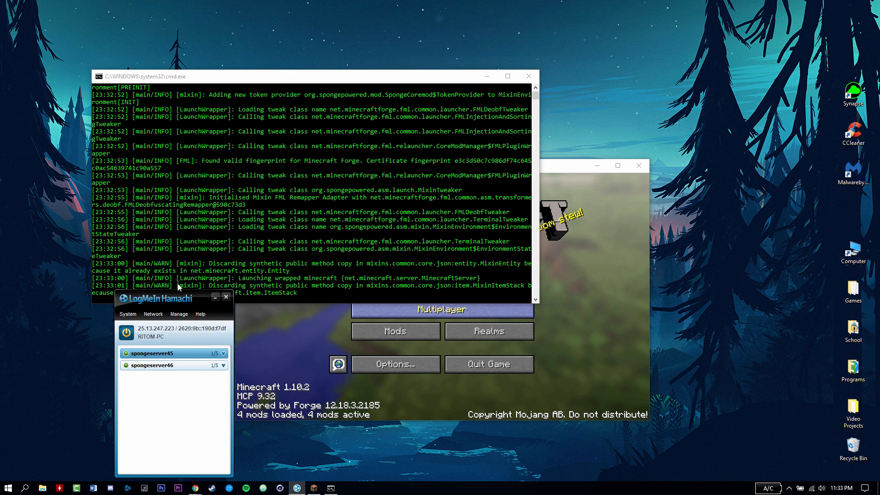
{"action": "left_click_drag", "start_coordinate": [167, 296], "coordinate": [213, 203]}
{"action": "left_click", "coordinate": [260, 204]}
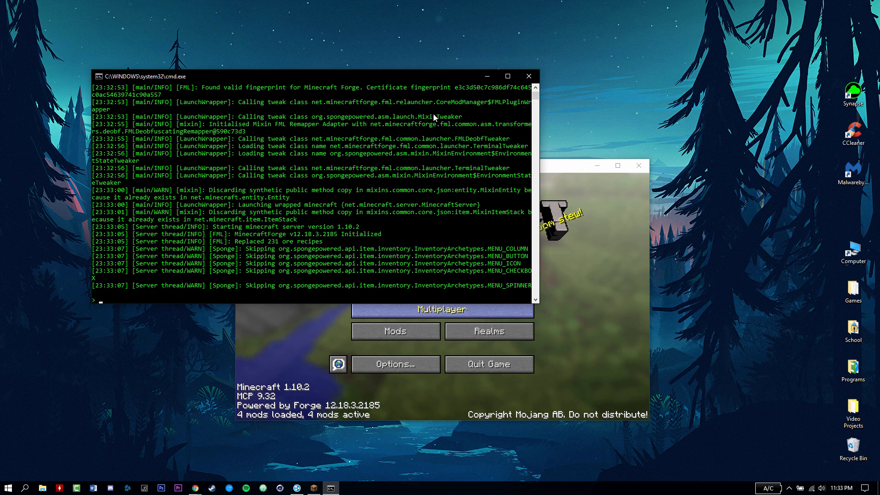
{"action": "mouse_move", "coordinate": [246, 76]}
{"action": "left_mouse_down"}
{"action": "mouse_move", "coordinate": [255, 88]}
{"action": "mouse_move", "coordinate": [238, 85]}
{"action": "left_mouse_up"}
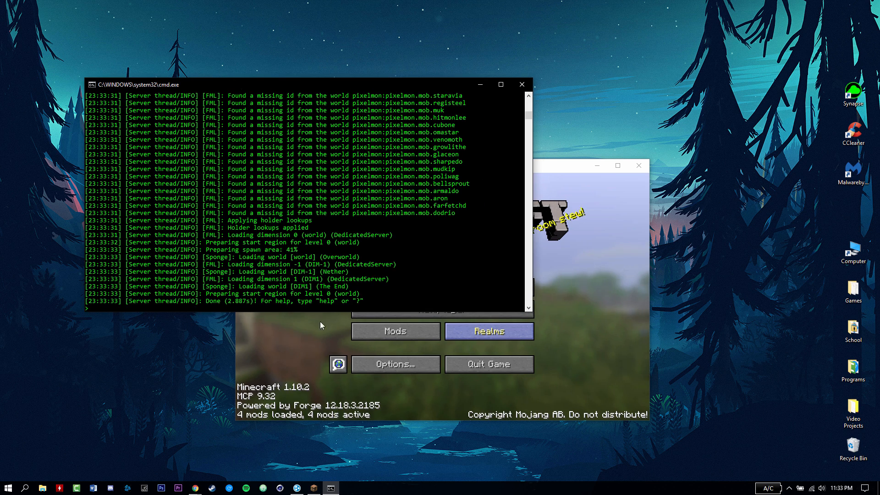
{"action": "left_click", "coordinate": [480, 86]}
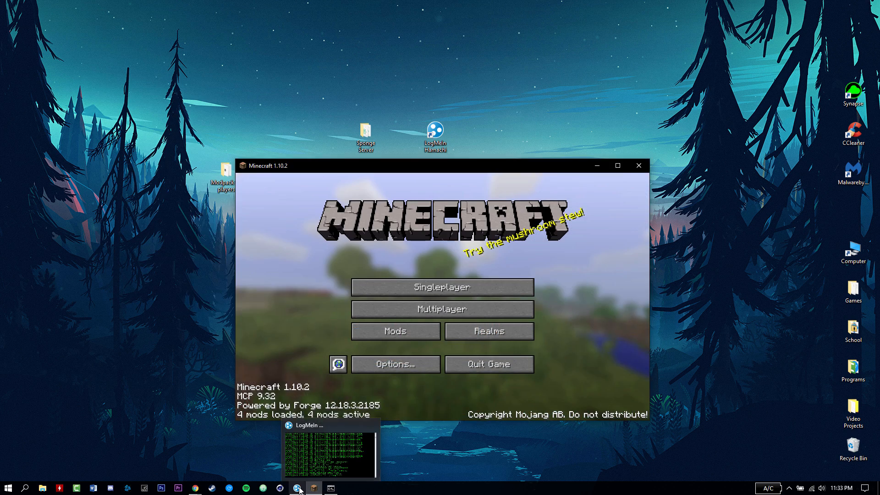
- Go to Multiplayer on the Minecraft title screen and choose Add server
{"action": "left_click", "coordinate": [299, 490]}
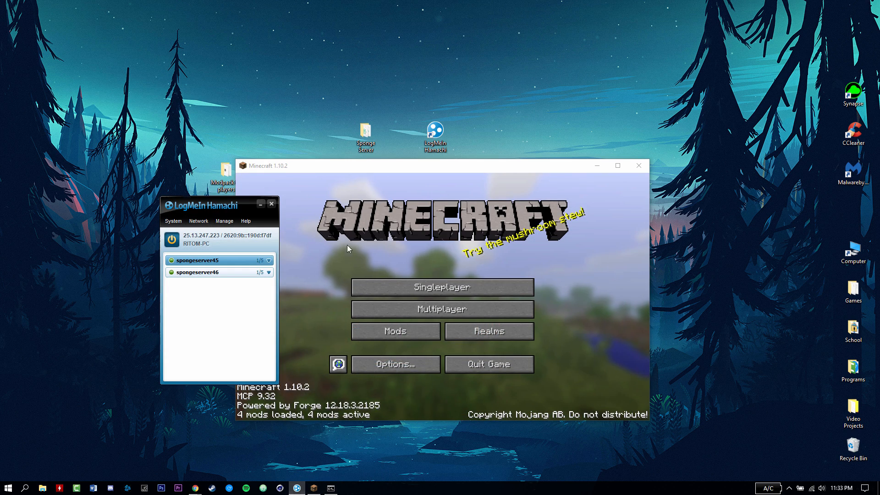
{"action": "left_click", "coordinate": [266, 200]}
{"action": "left_click_drag", "start_coordinate": [473, 171], "coordinate": [467, 153]}
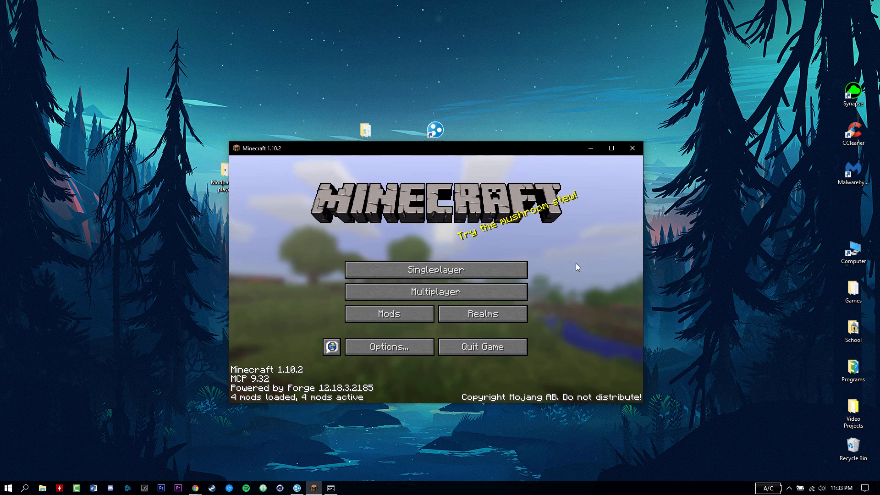
{"action": "left_click", "coordinate": [399, 292]}
{"action": "left_click", "coordinate": [528, 367]}
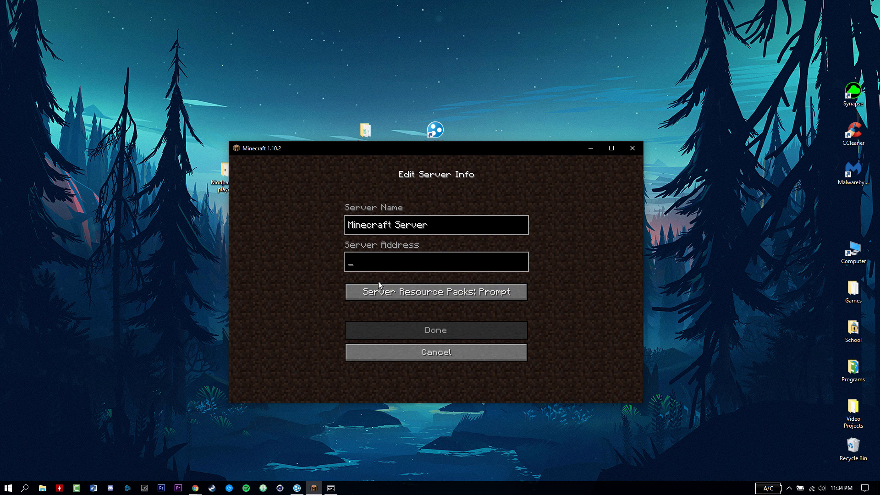
- Copy this computer's Hamachi IPv4 address from the Hamachi window
{"action": "left_click", "coordinate": [297, 488]}
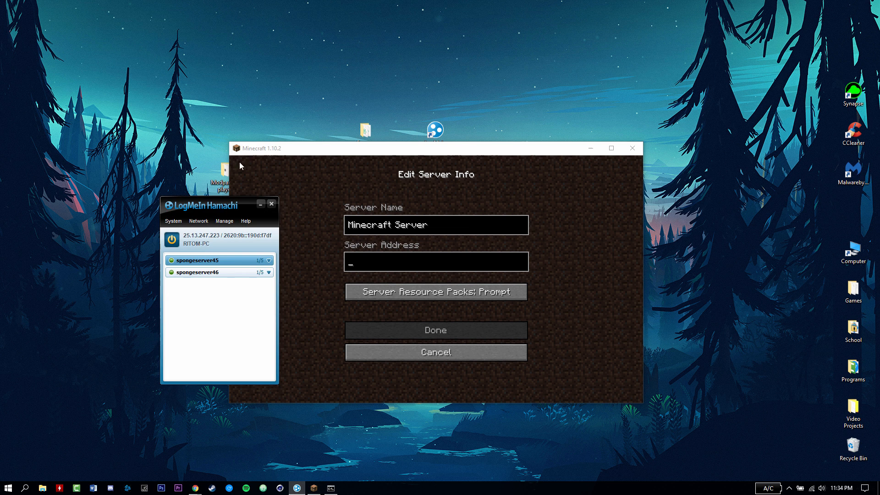
{"action": "left_click_drag", "start_coordinate": [207, 205], "coordinate": [667, 234]}
{"action": "right_click", "coordinate": [664, 265]}
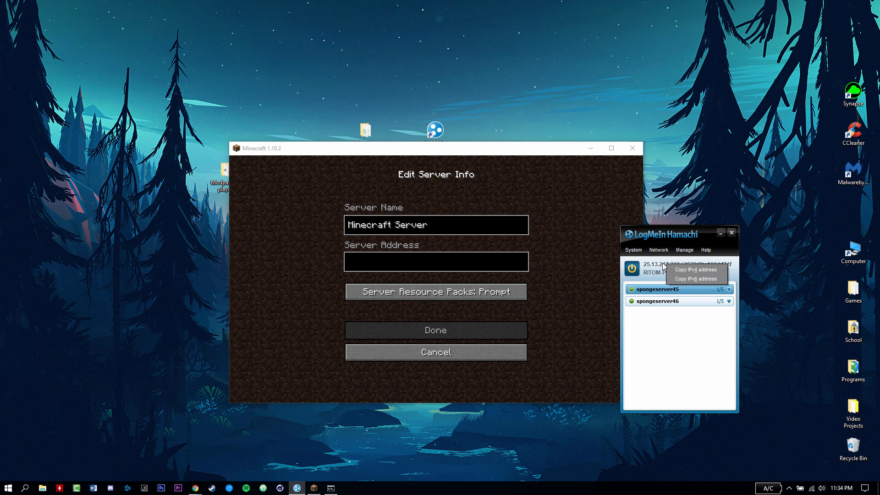
{"action": "left_click", "coordinate": [647, 262]}
{"action": "right_click", "coordinate": [666, 266]}
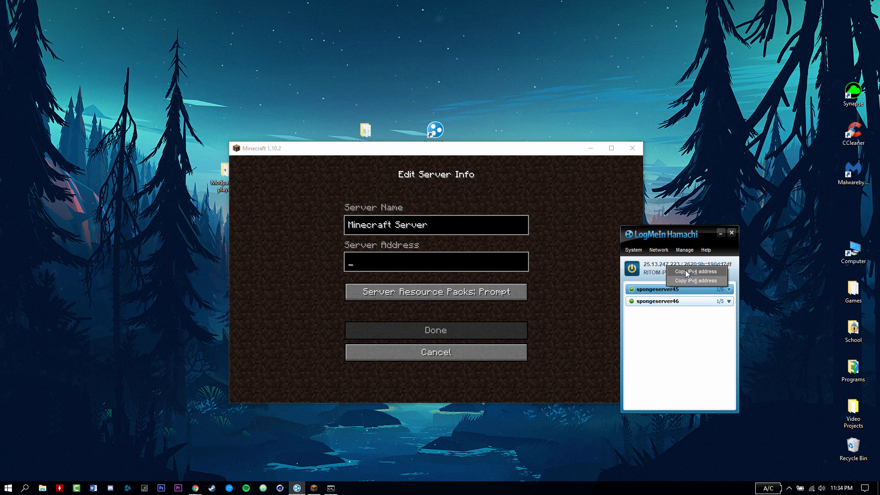
{"action": "left_click", "coordinate": [687, 275]}
{"action": "left_click_drag", "start_coordinate": [662, 236], "coordinate": [687, 236]}
- Paste the address plus :25565 as the Server Address and save the entry
{"action": "left_click", "coordinate": [361, 259]}
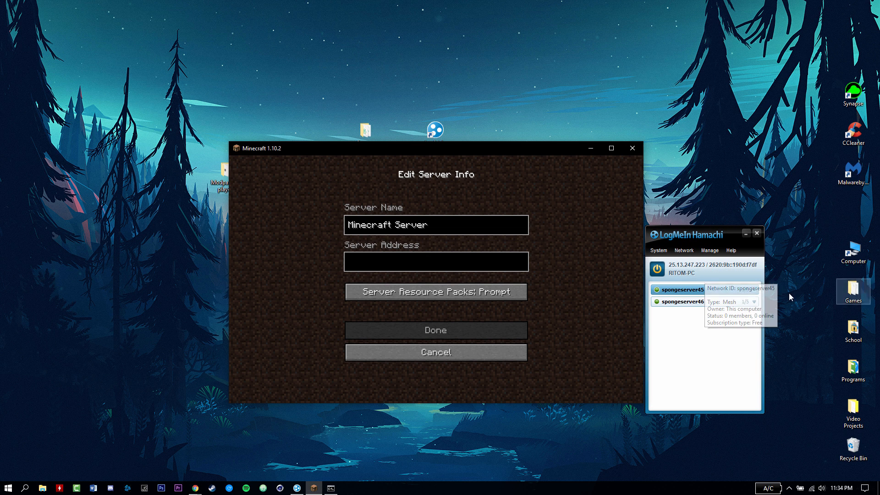
{"action": "key", "text": "ctrl+v"}
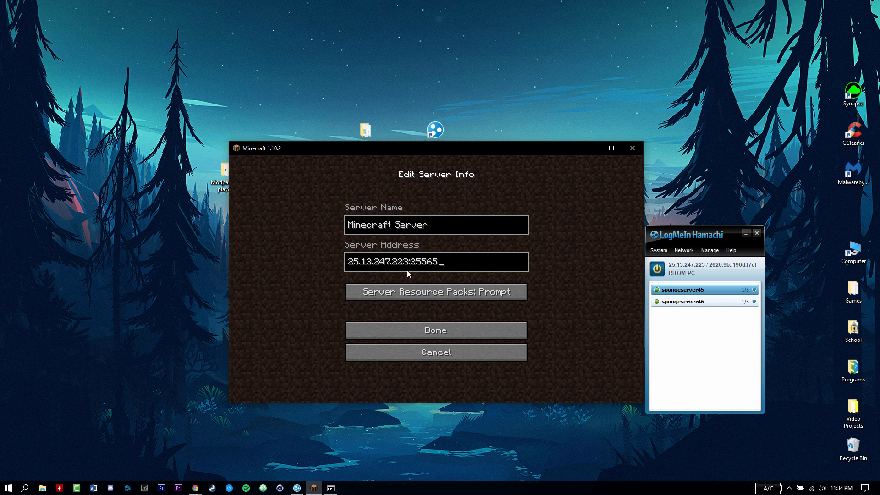
{"action": "left_click", "coordinate": [447, 328]}
{"action": "scroll", "coordinate": [587, 240], "scroll_direction": "down", "scroll_amount": 3}
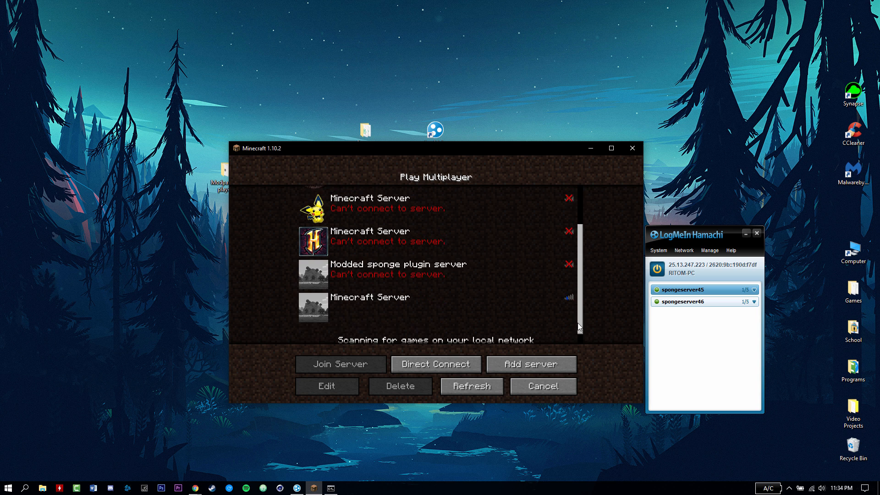
- Refresh the server list, select the new Minecraft Server entry at 0/20, and join it
{"action": "left_click", "coordinate": [472, 386]}
{"action": "scroll", "coordinate": [571, 313], "scroll_direction": "down", "scroll_amount": 3}
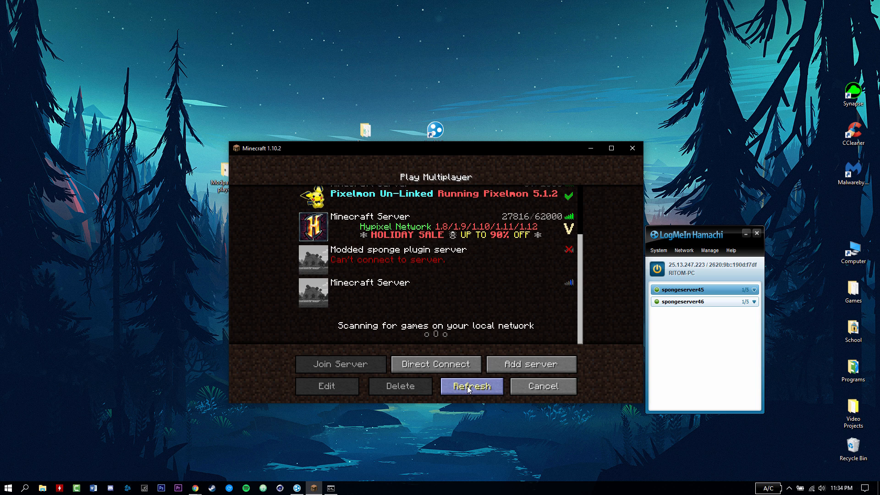
{"action": "left_click", "coordinate": [446, 299]}
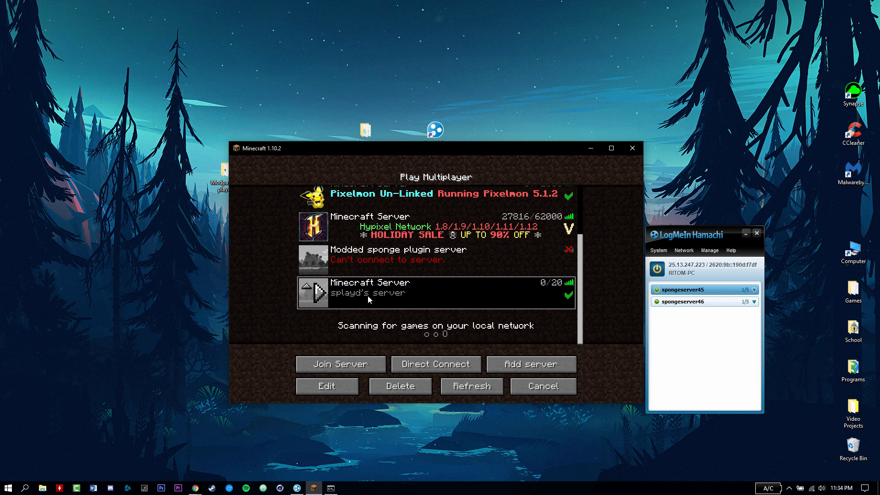
{"action": "left_click", "coordinate": [363, 366]}
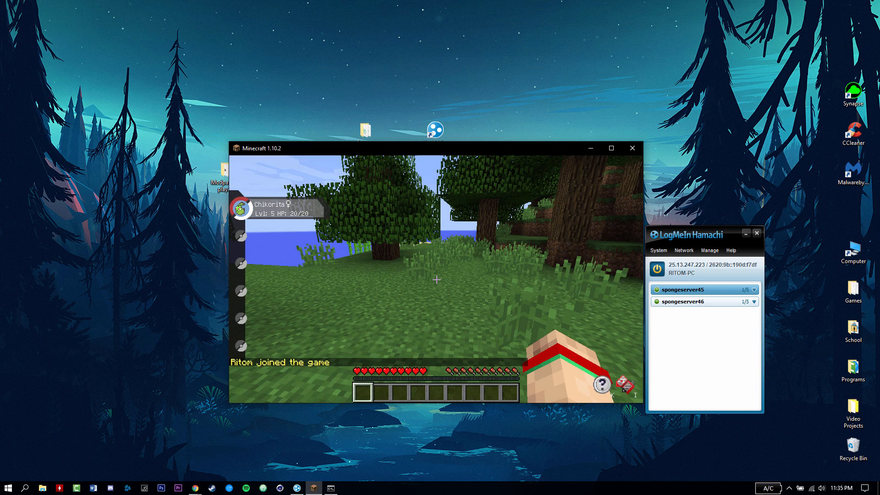
- Walk forward, send out Chikorita with R, and open the inventory with E
{"action": "key", "text": "w"}
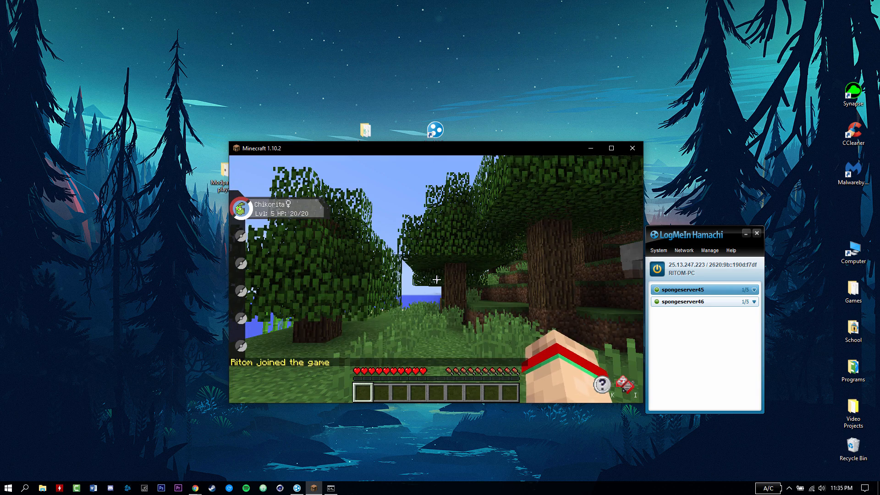
{"action": "key", "text": "r"}
{"action": "key", "text": "e"}
{"action": "key", "text": "e"}
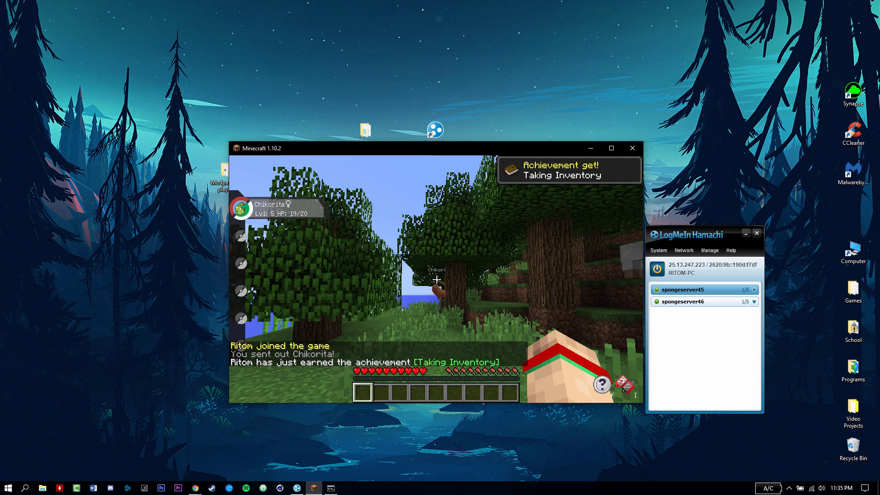